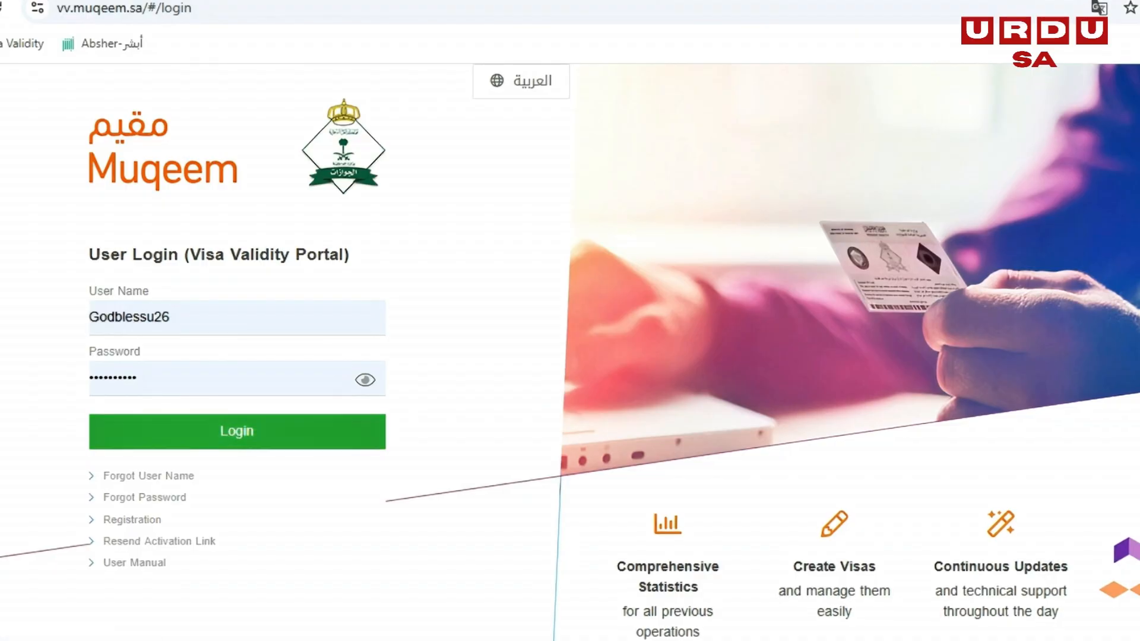
- Log in to the Visa Validity Portal and enter the resident's Iqama number in the visa validity form
click(237, 431)
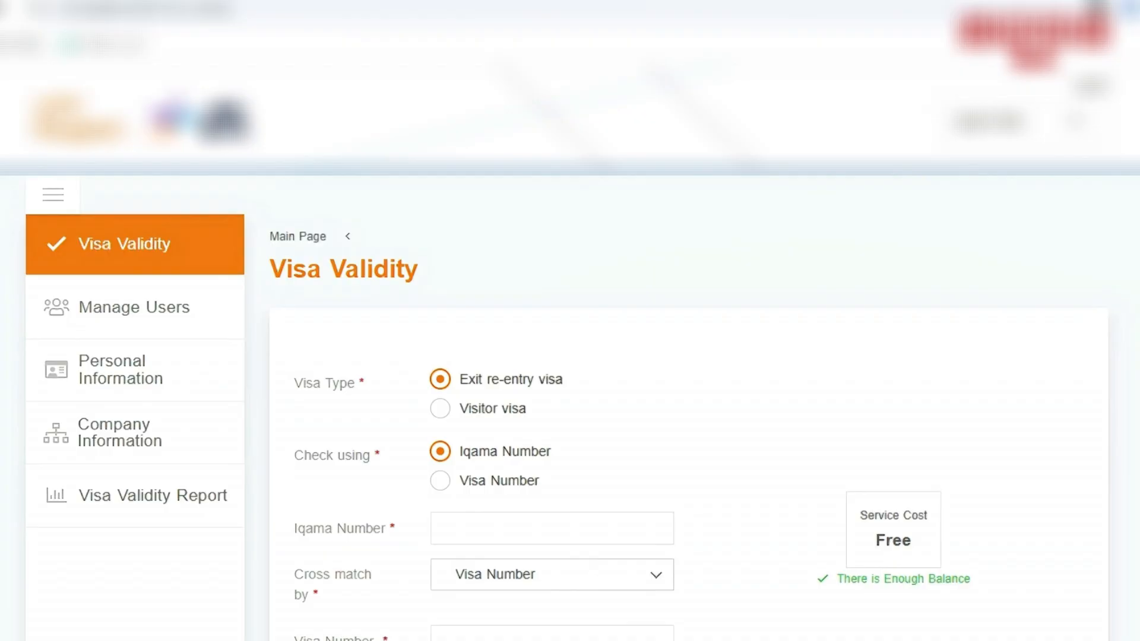
click(537, 528)
click(537, 573)
scroll(537, 528, down, 3)
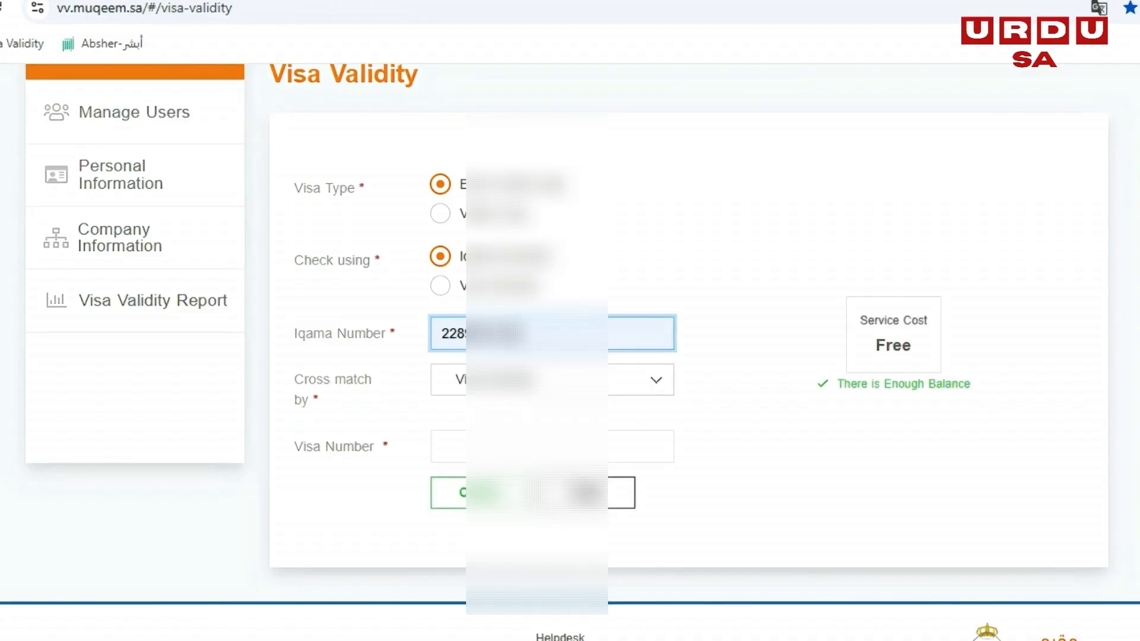
- Set the cross-match option to Passport Number and enter the resident's passport number
click(538, 380)
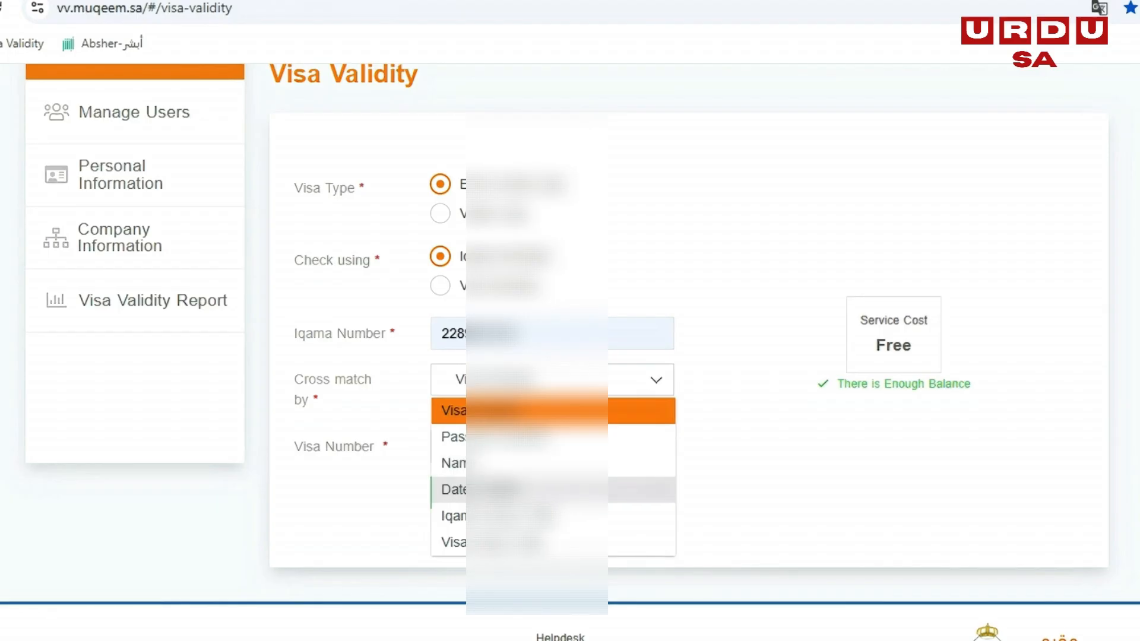
click(535, 437)
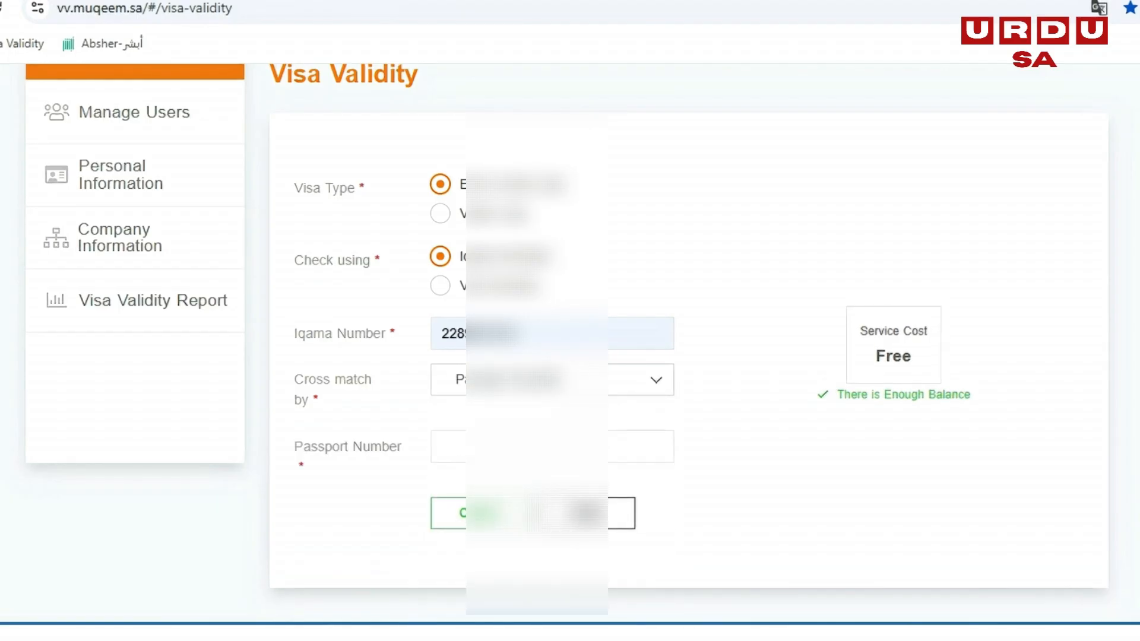
click(534, 446)
click(534, 493)
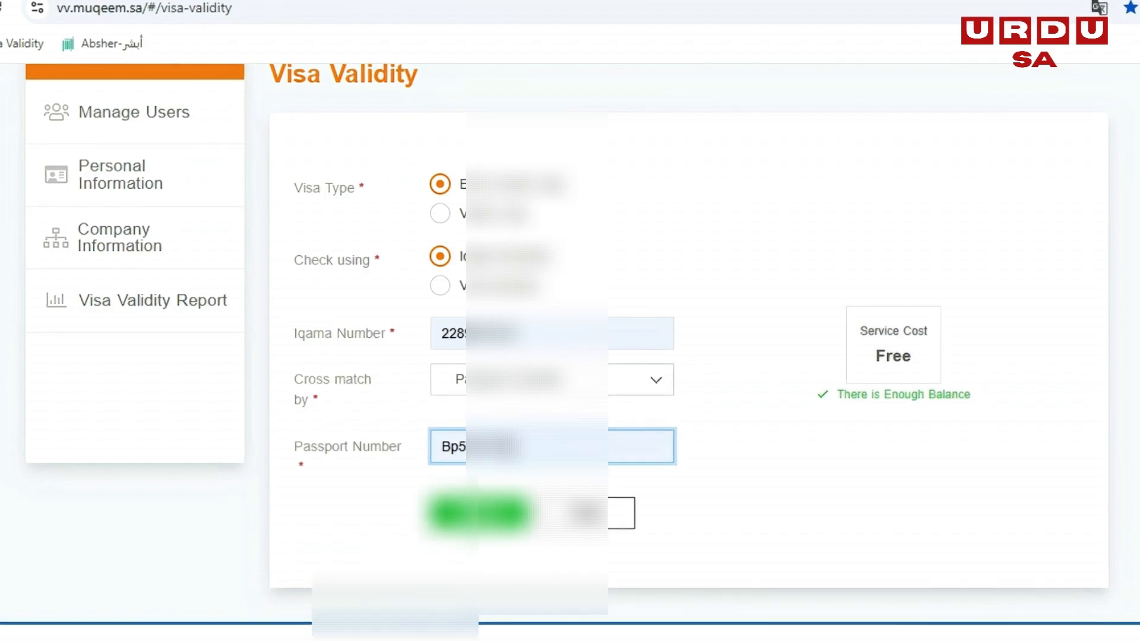
- Run the visa validity check and copy the visa number from the result
click(480, 514)
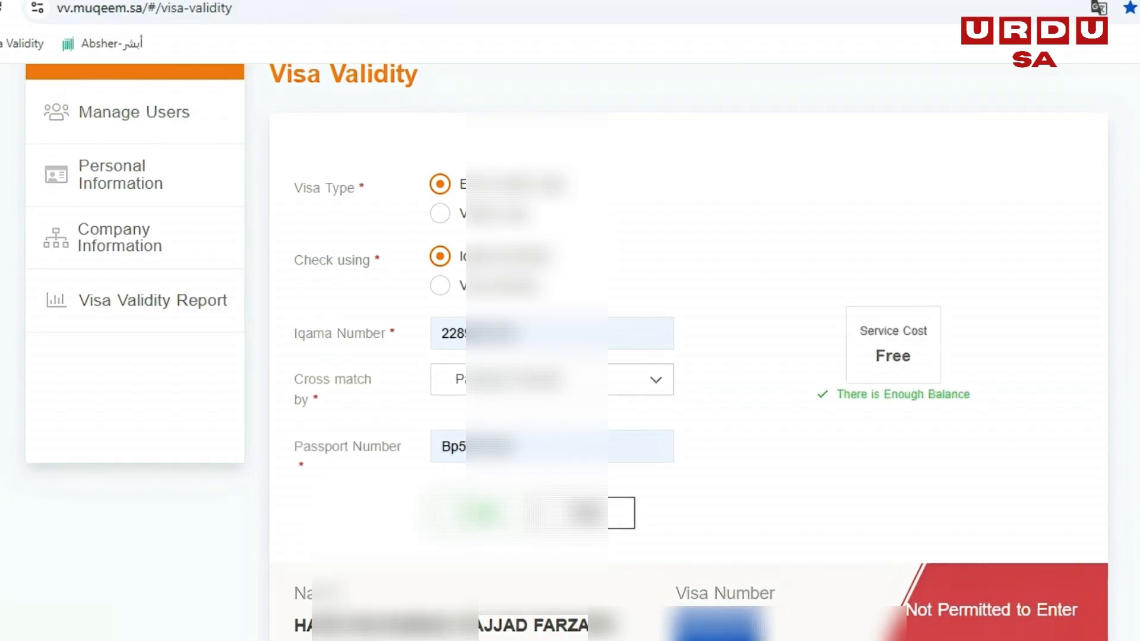
right_click(746, 628)
click(781, 422)
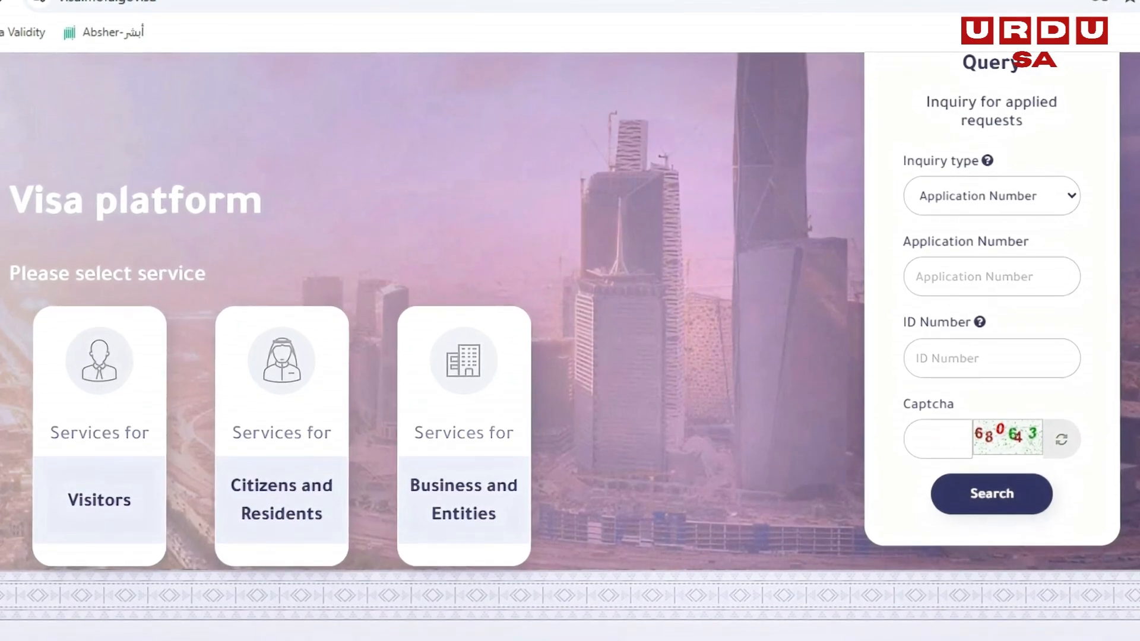
- Switch to the visa.mofa.gov.sa Visa platform and open the services for Citizens and Residents
scroll(570, 333, up, 2)
scroll(570, 333, up, 2)
scroll(570, 333, down, 4)
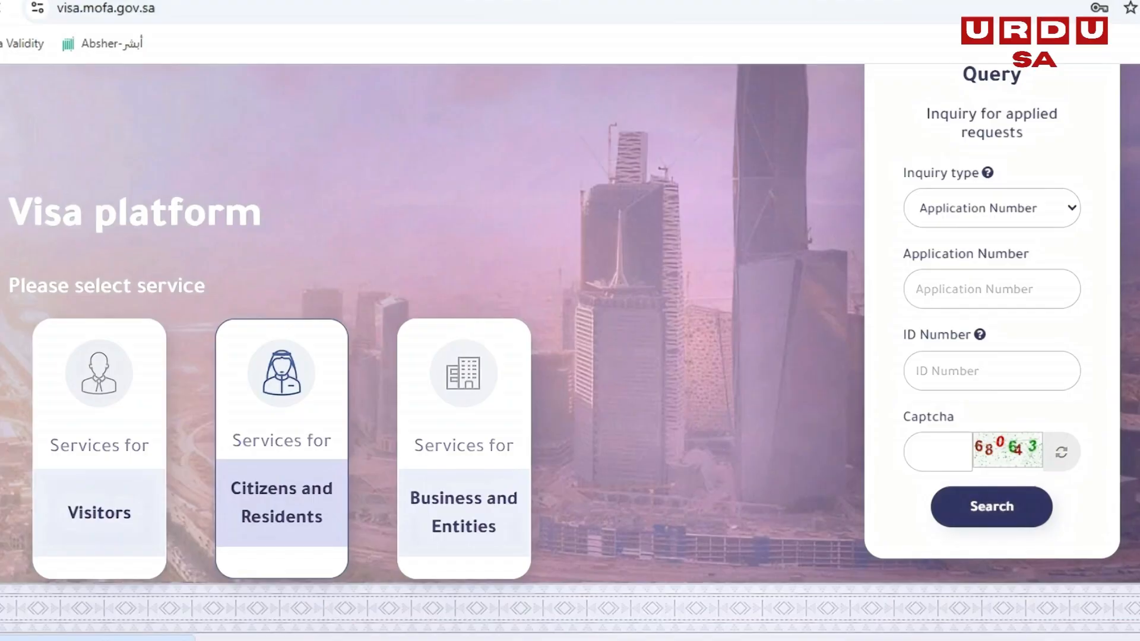
click(282, 448)
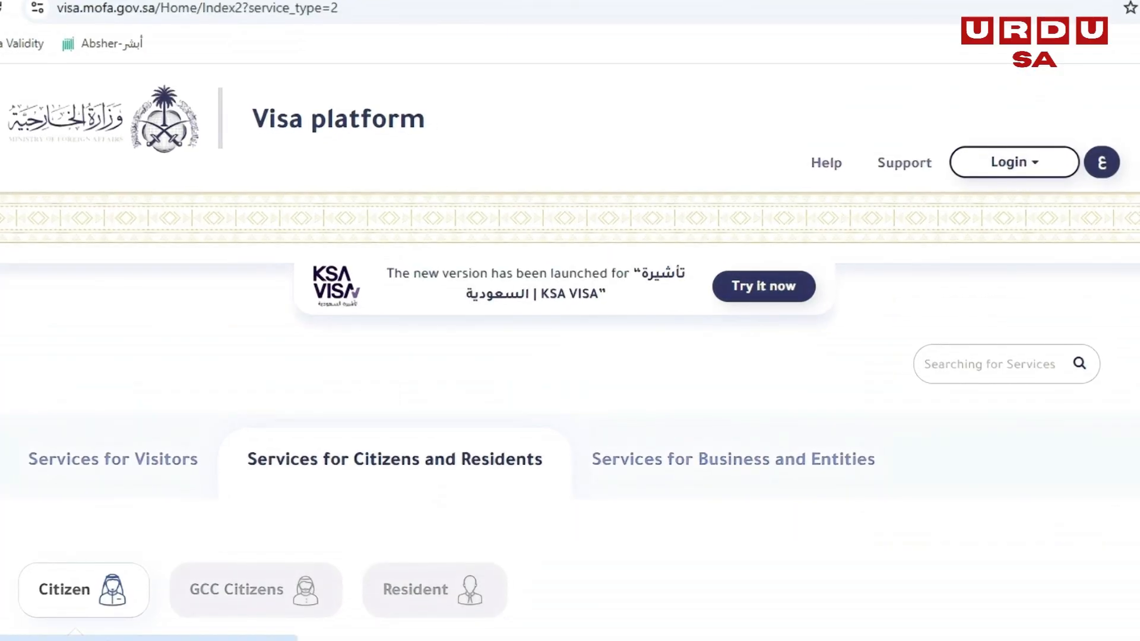
scroll(570, 356, down, 5)
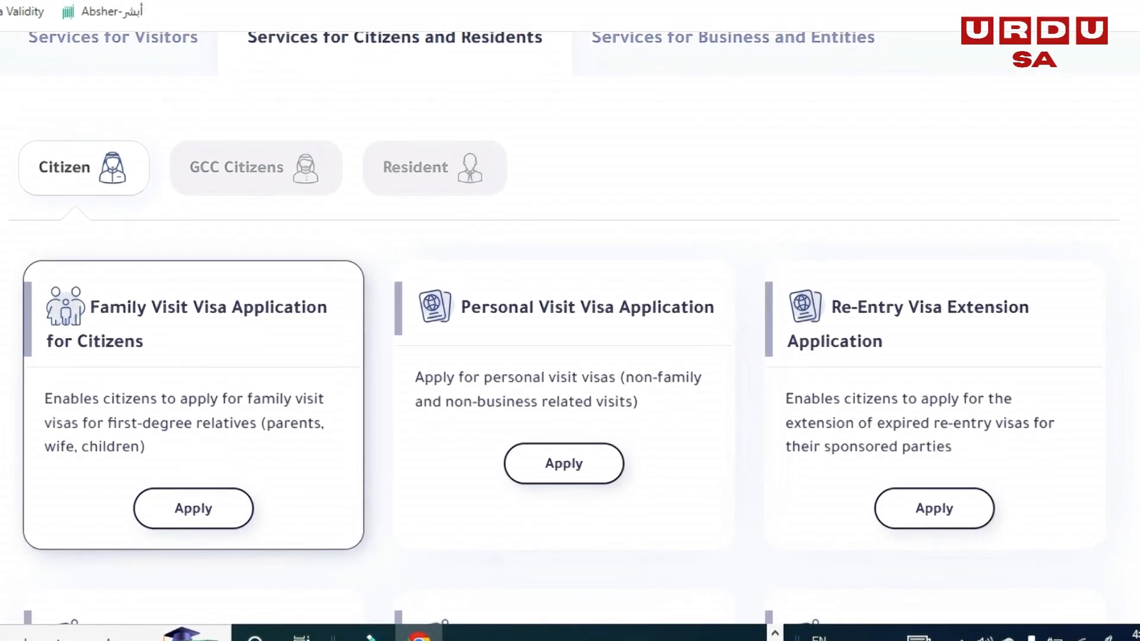
scroll(570, 356, up, 2)
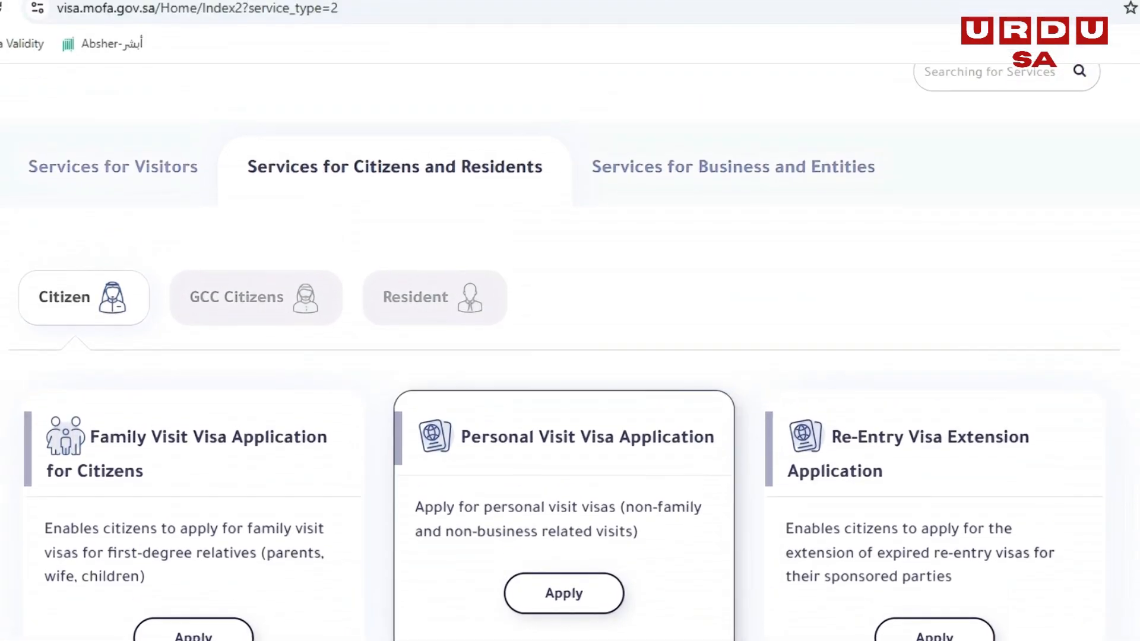
scroll(570, 356, up, 5)
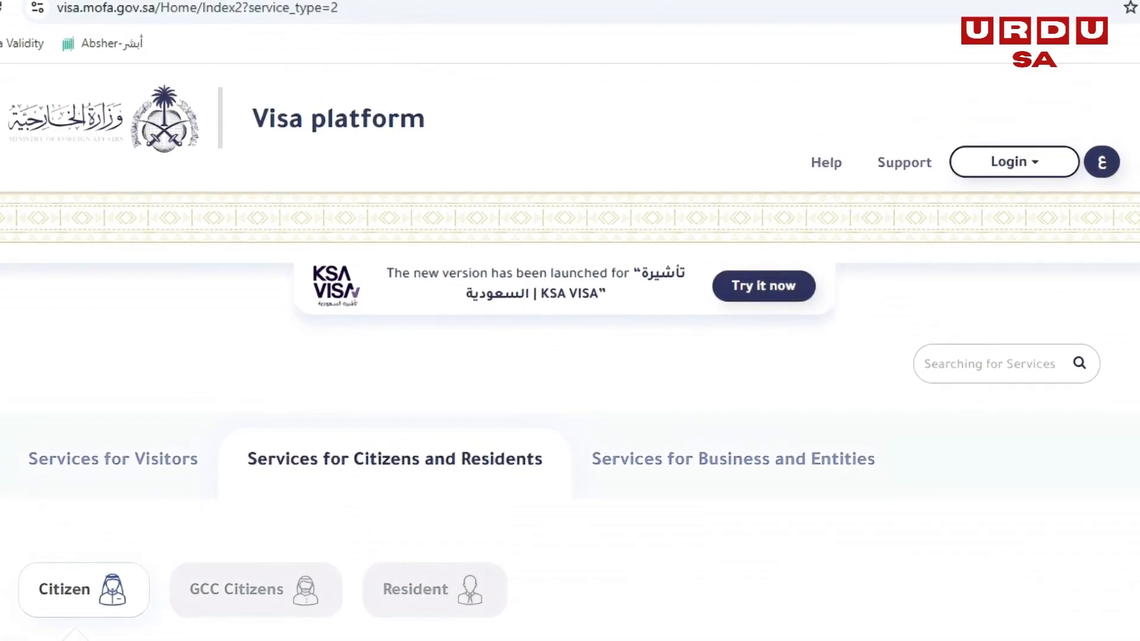
- Start the Family Visit Visa Application for Citizens from the Citizen services
click(1014, 163)
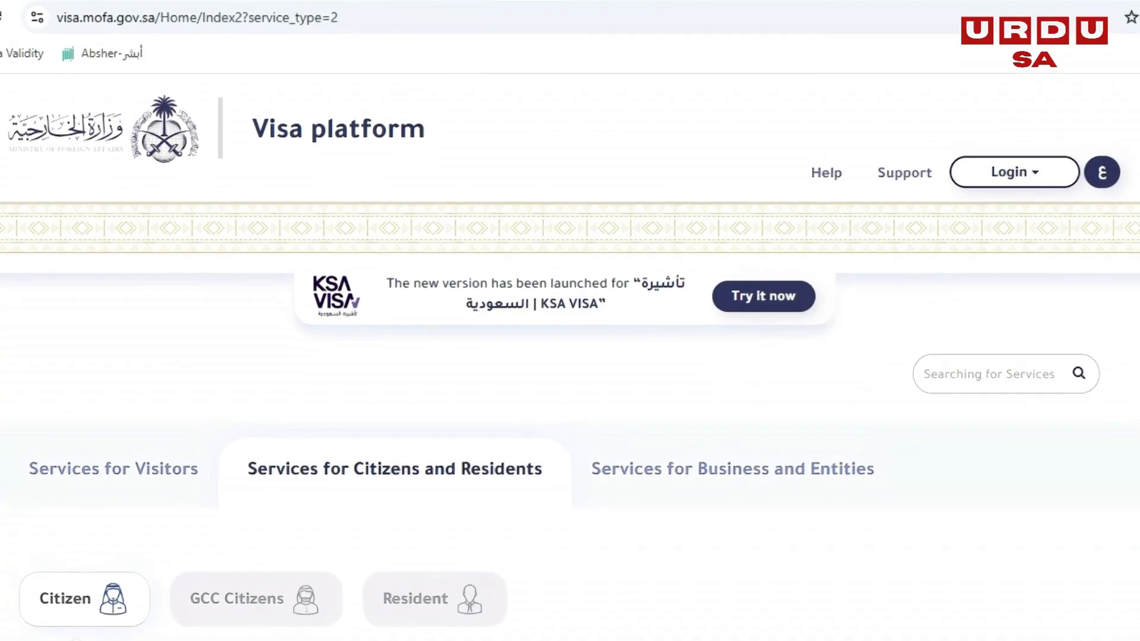
scroll(570, 356, down, 4)
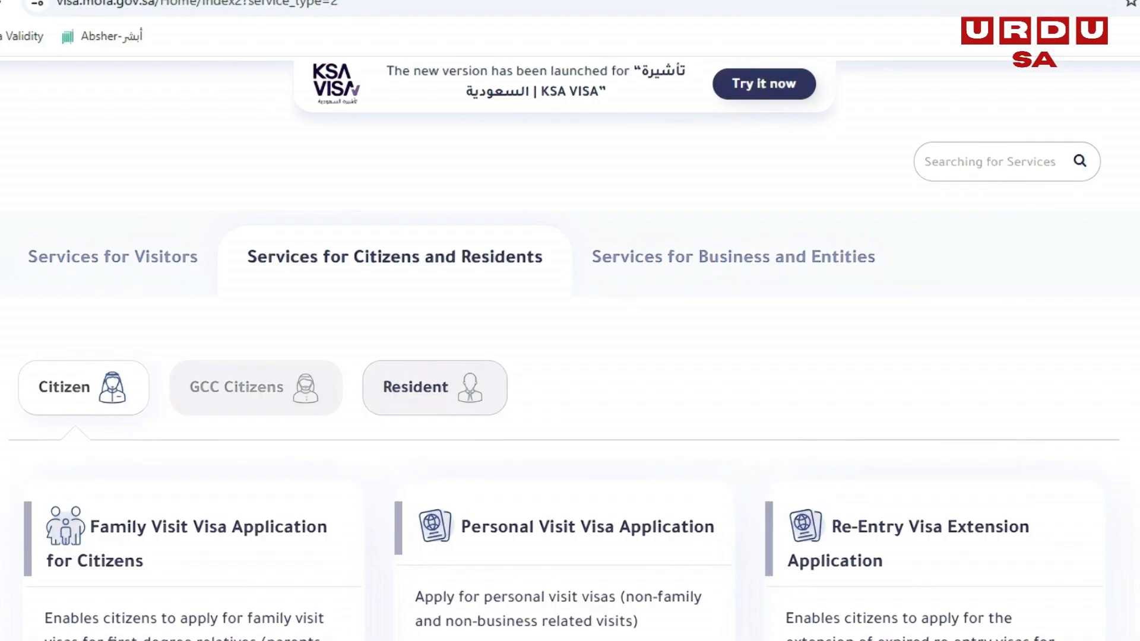
scroll(570, 356, down, 1)
scroll(193, 535, down, 3)
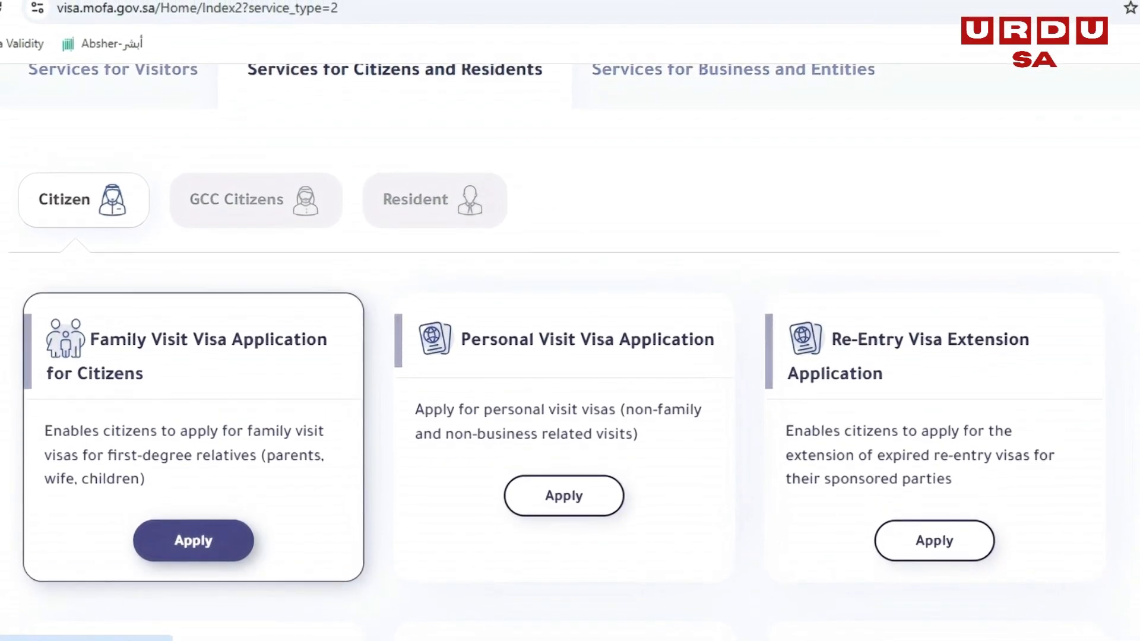
click(193, 538)
- Enter the applicant's National ID under National Single Sign-On and log in with it
click(286, 360)
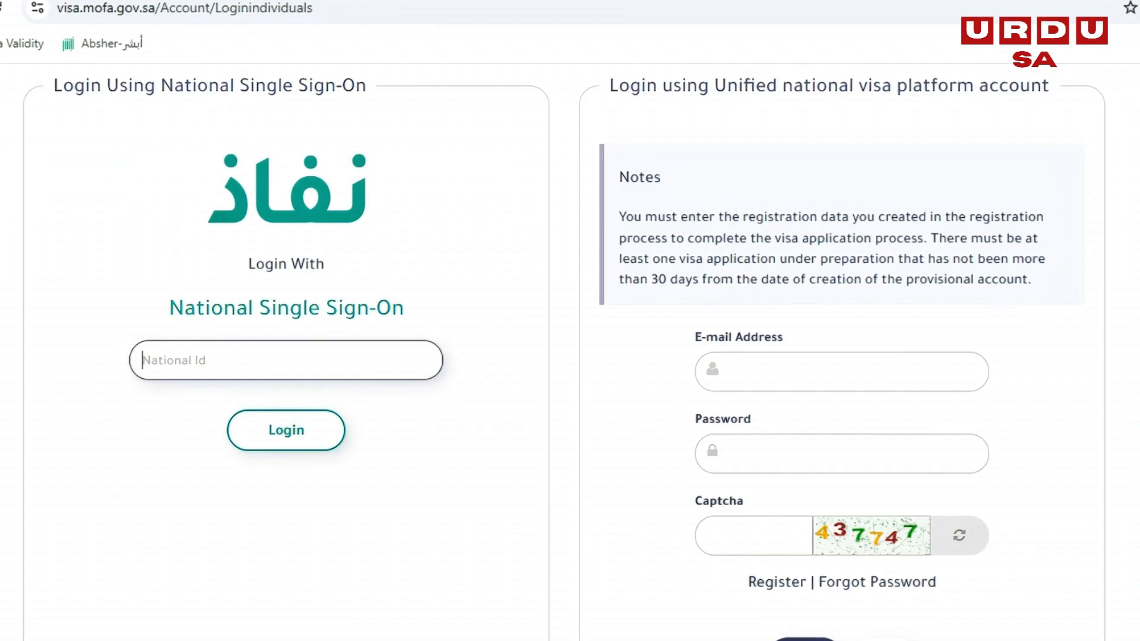
click(285, 413)
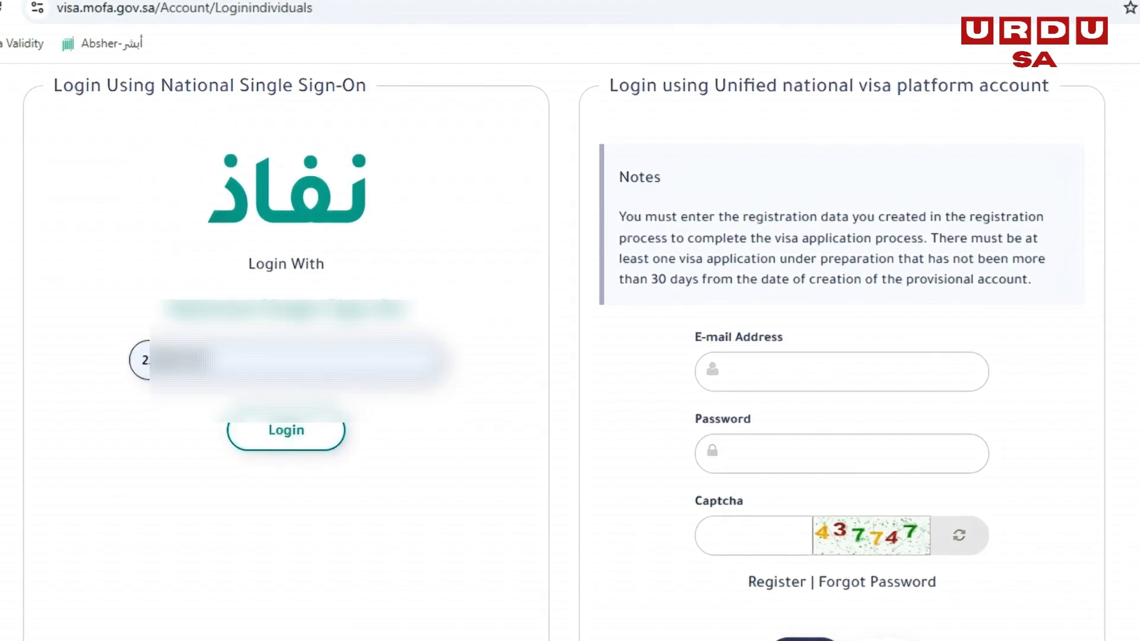
click(831, 372)
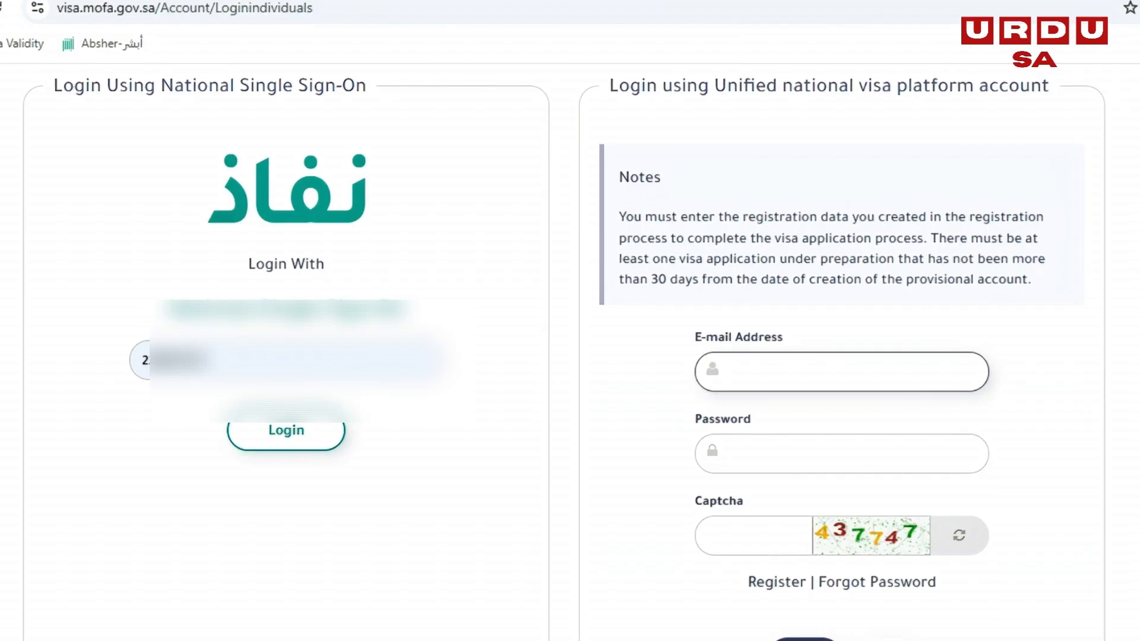
click(831, 454)
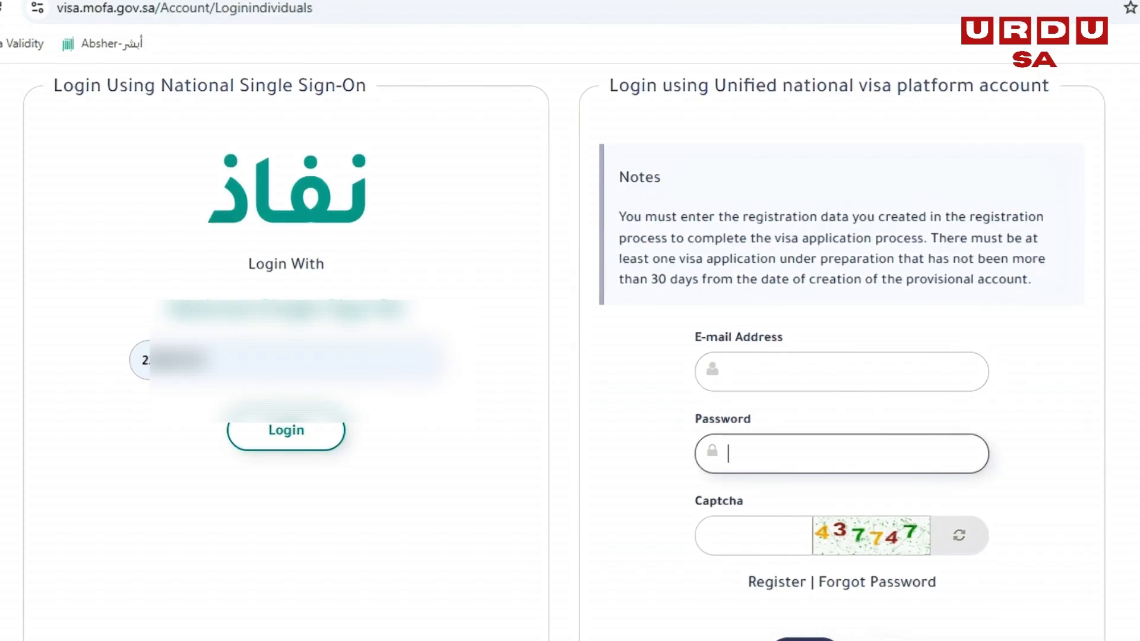
click(754, 535)
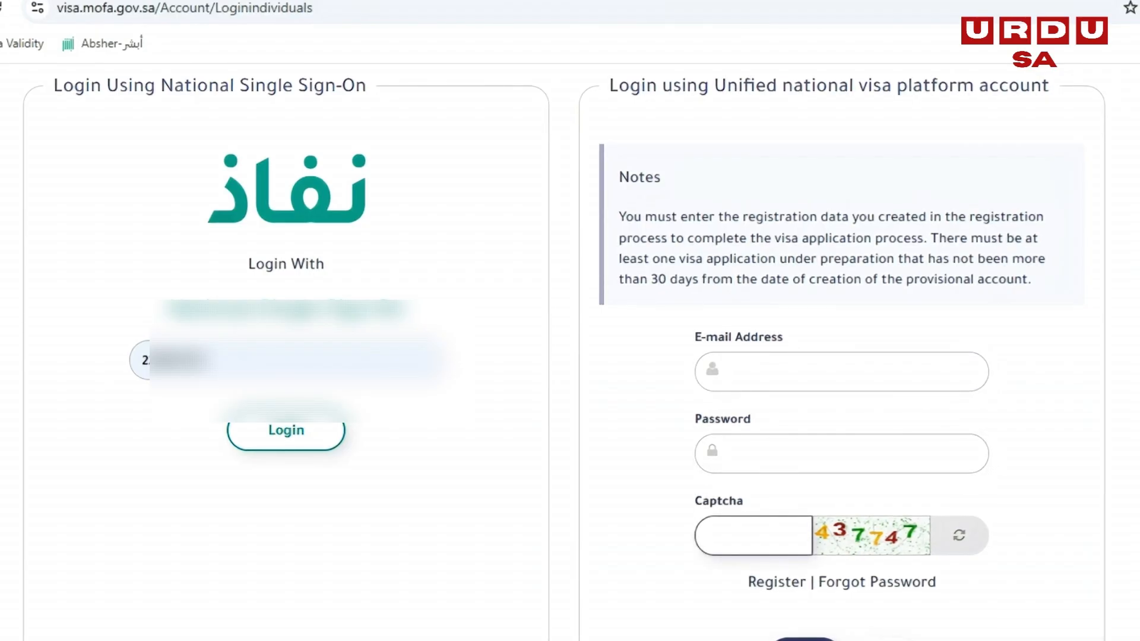
click(286, 430)
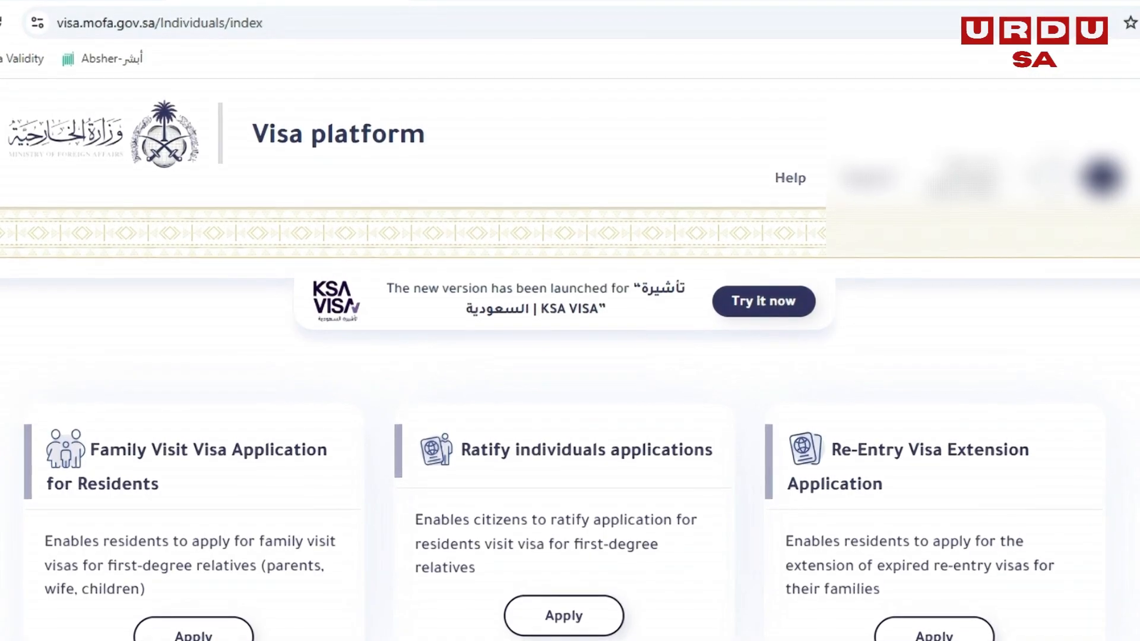
- Open the Family Visit Visa Application for Residents and dismiss the passport data notice
scroll(193, 267, down, 5)
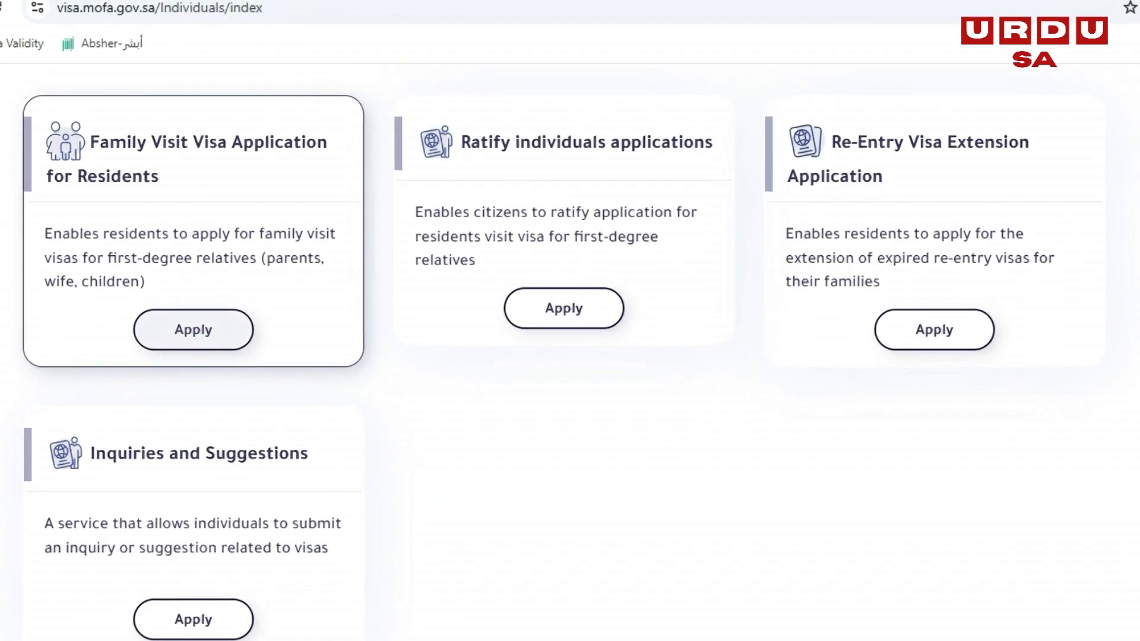
click(194, 329)
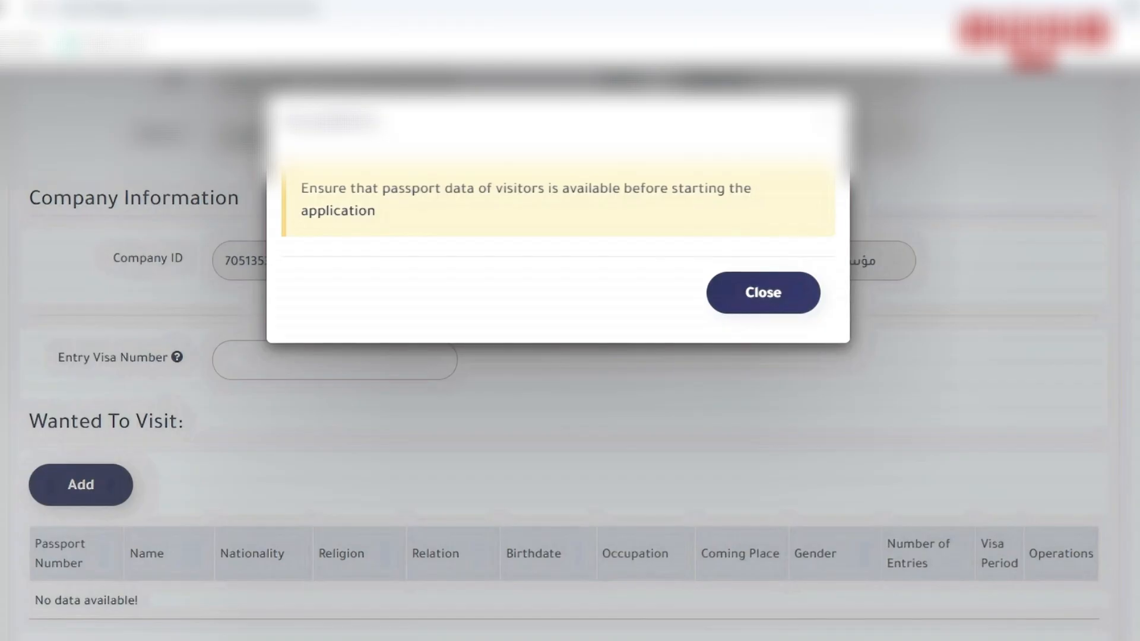
click(763, 292)
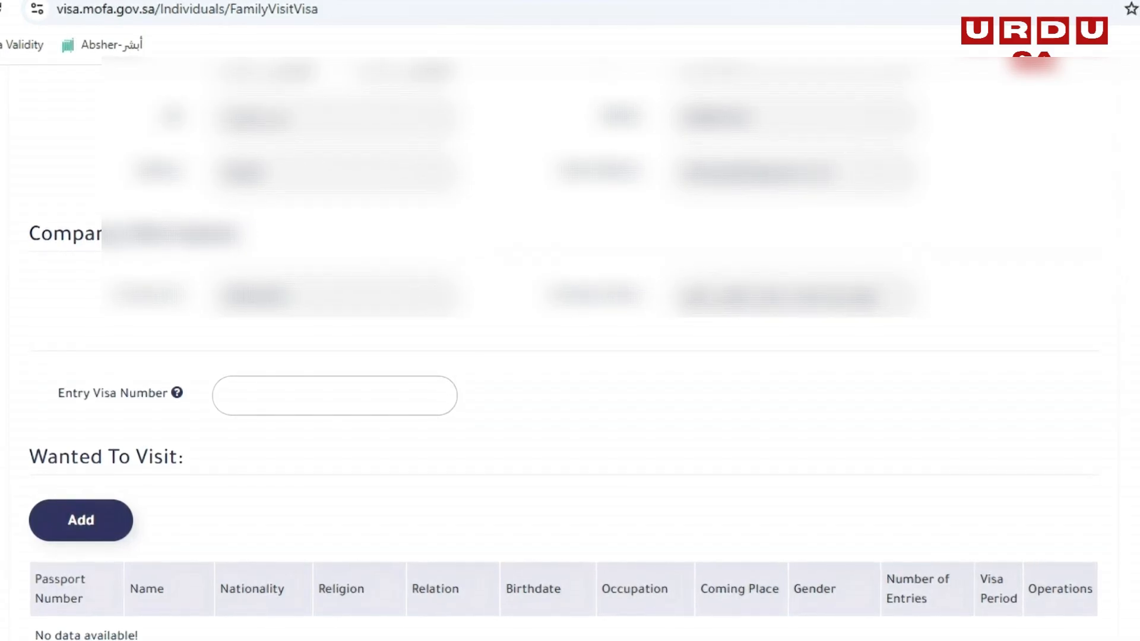
- Paste the copied visa number as the application's Entry Visa Number
scroll(570, 356, down, 2)
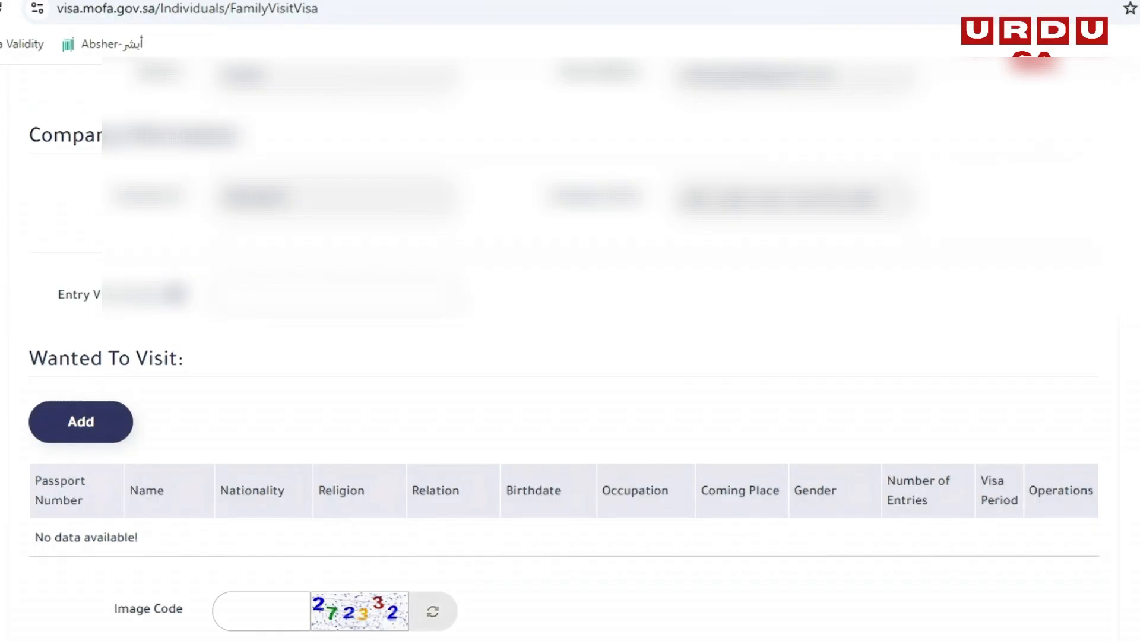
click(337, 297)
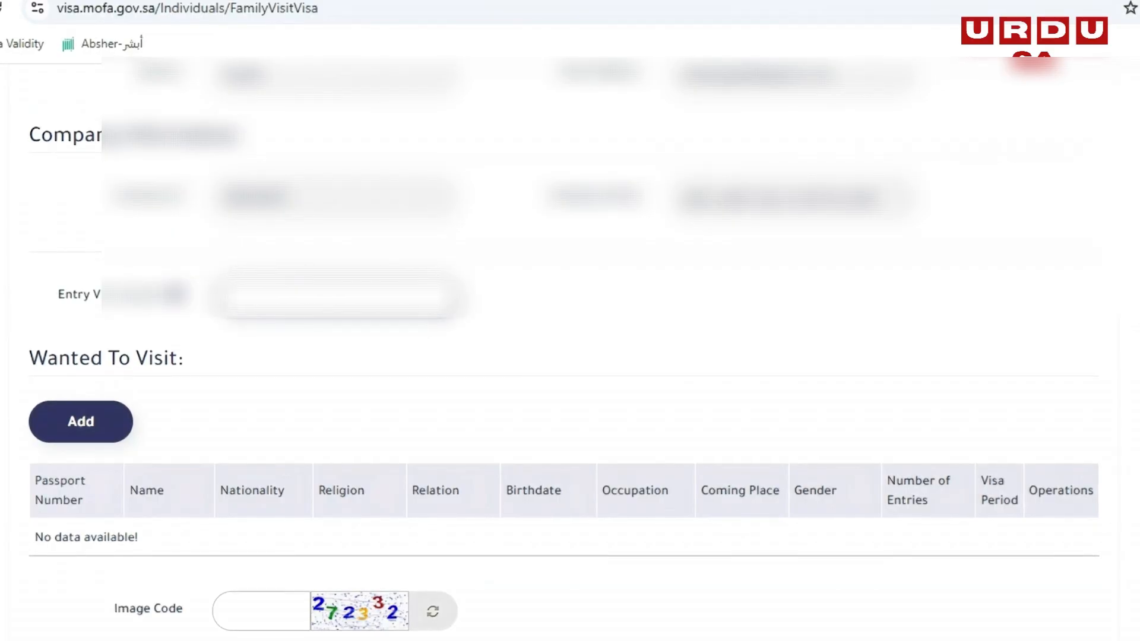
key(ctrl+v)
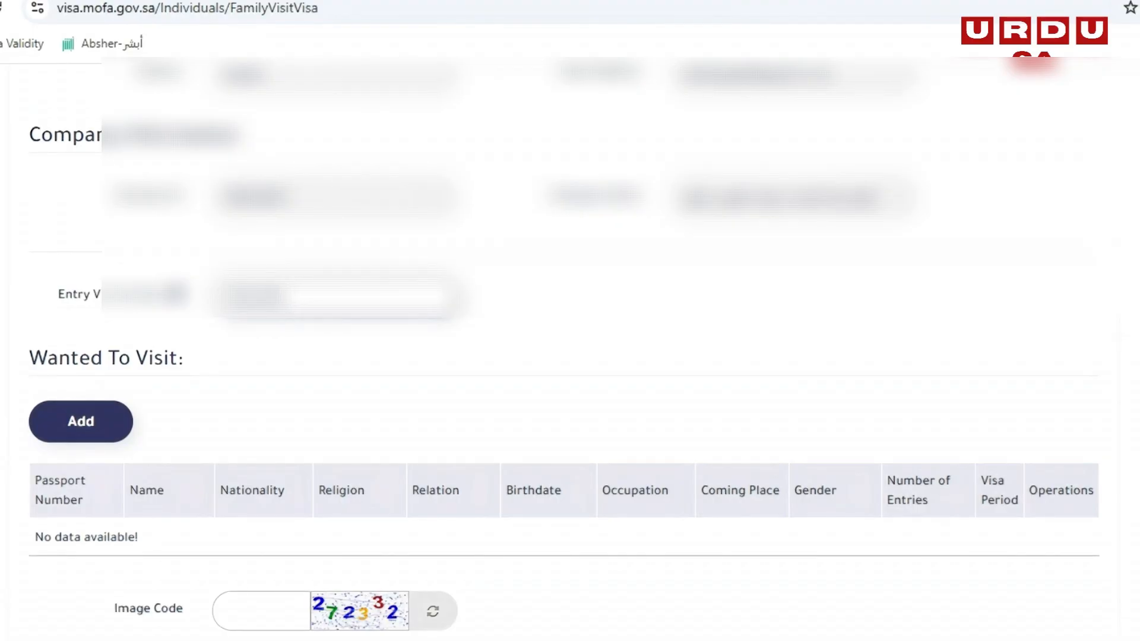
key(Tab)
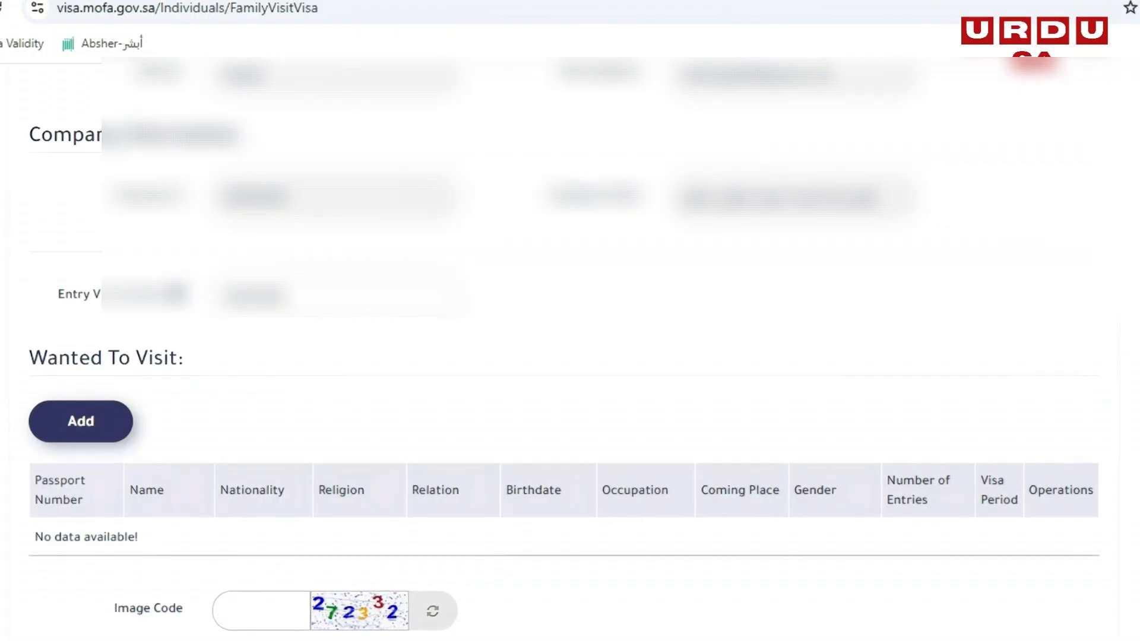
- Add a person under Wanted To Visit and set the nationality to Pakistan
click(80, 422)
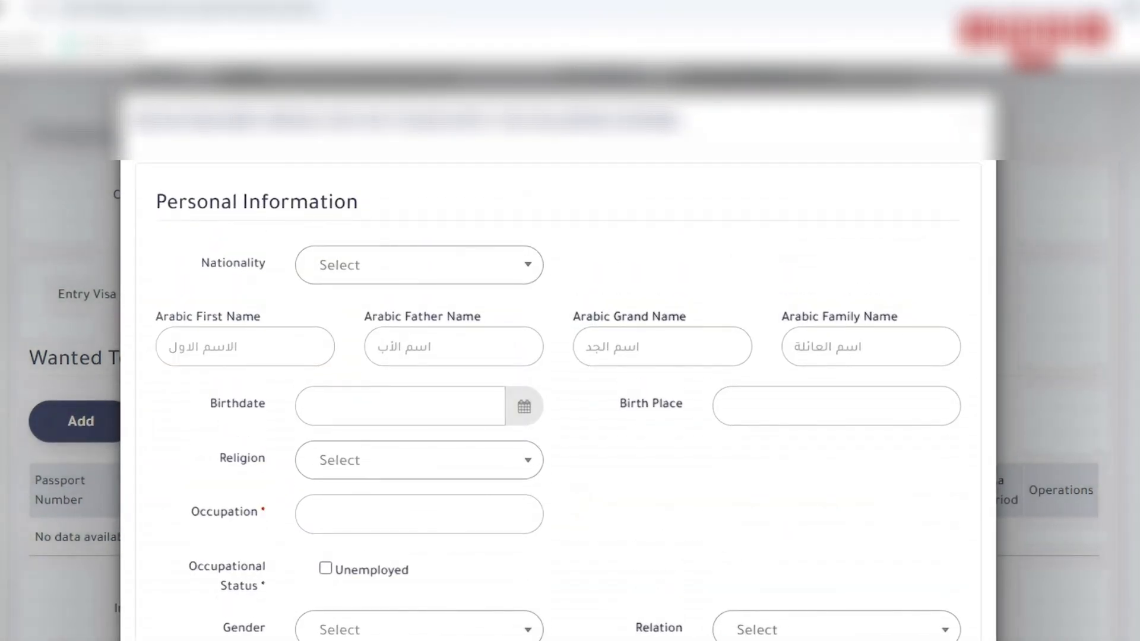
scroll(558, 401, down, 3)
scroll(558, 400, up, 3)
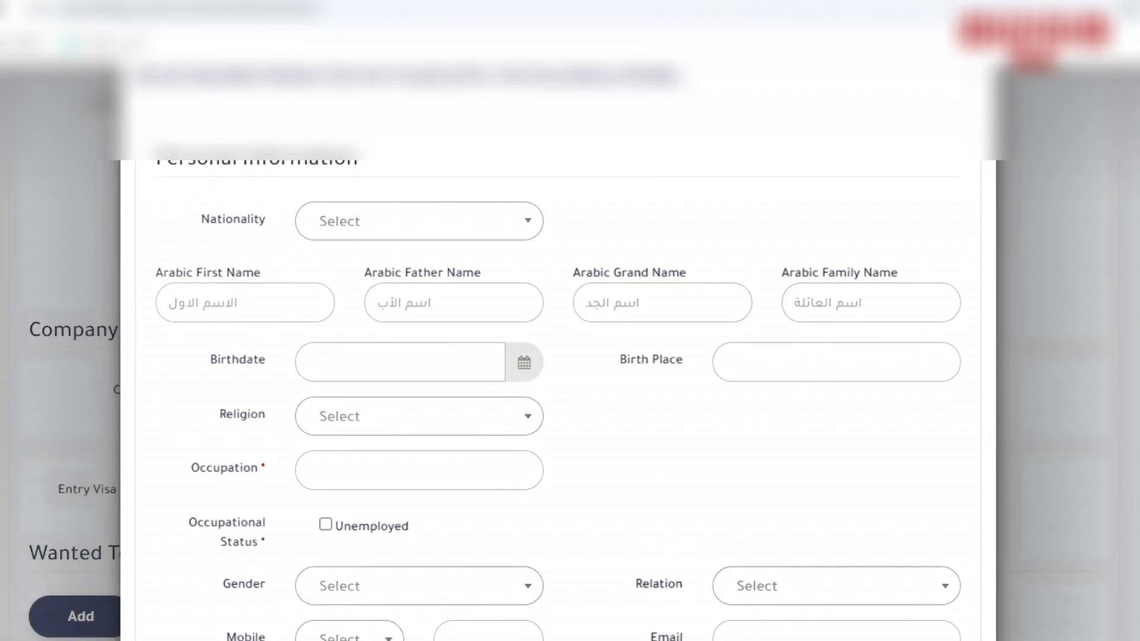
click(419, 221)
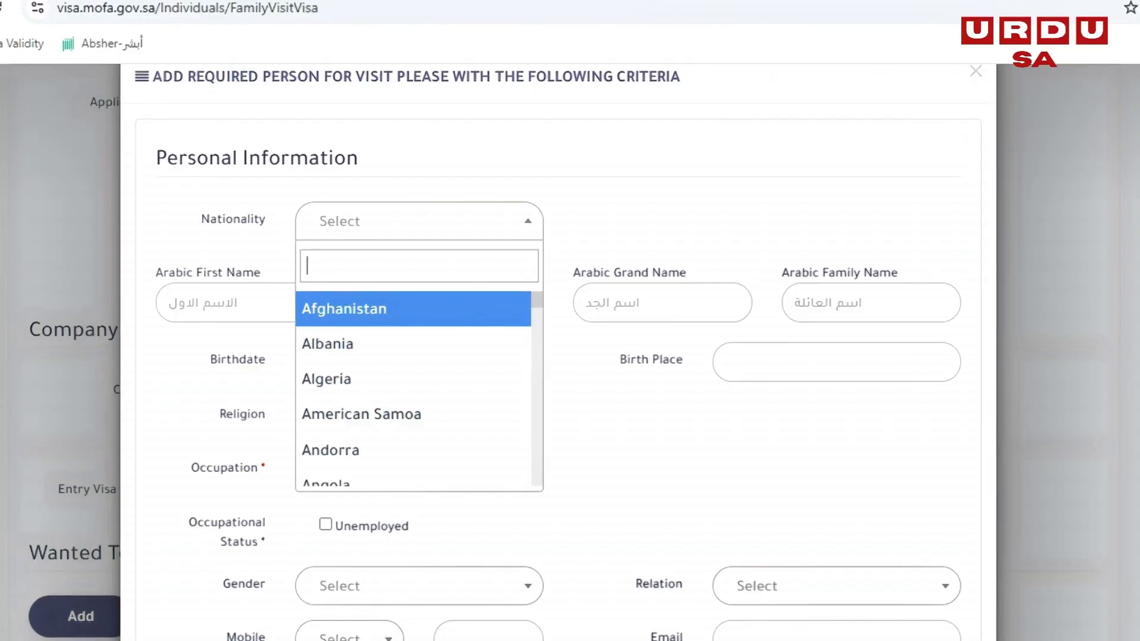
text(Paki)
key(Return)
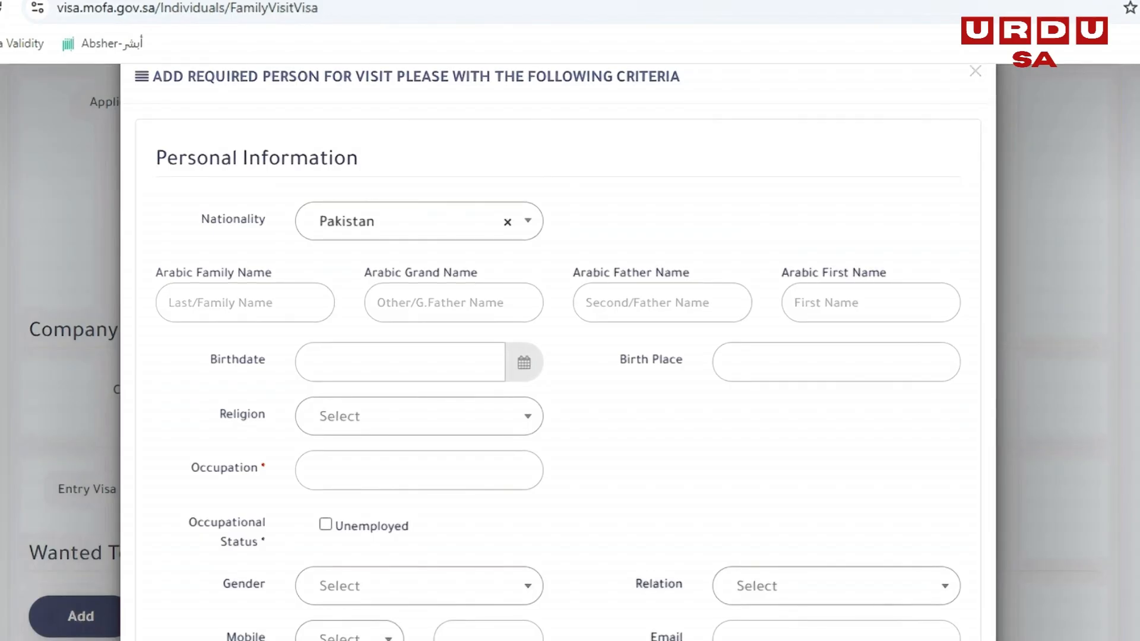
- Fill in the visitor's Arabic family, grandfather, father and first names
click(245, 303)
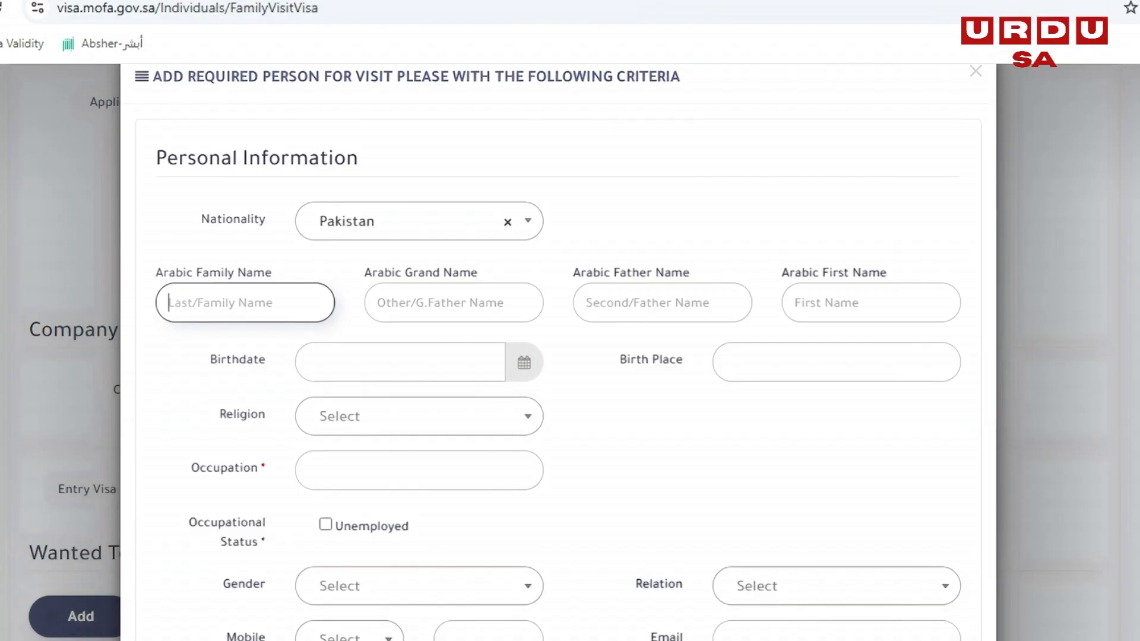
key(Tab)
key(shift+Tab)
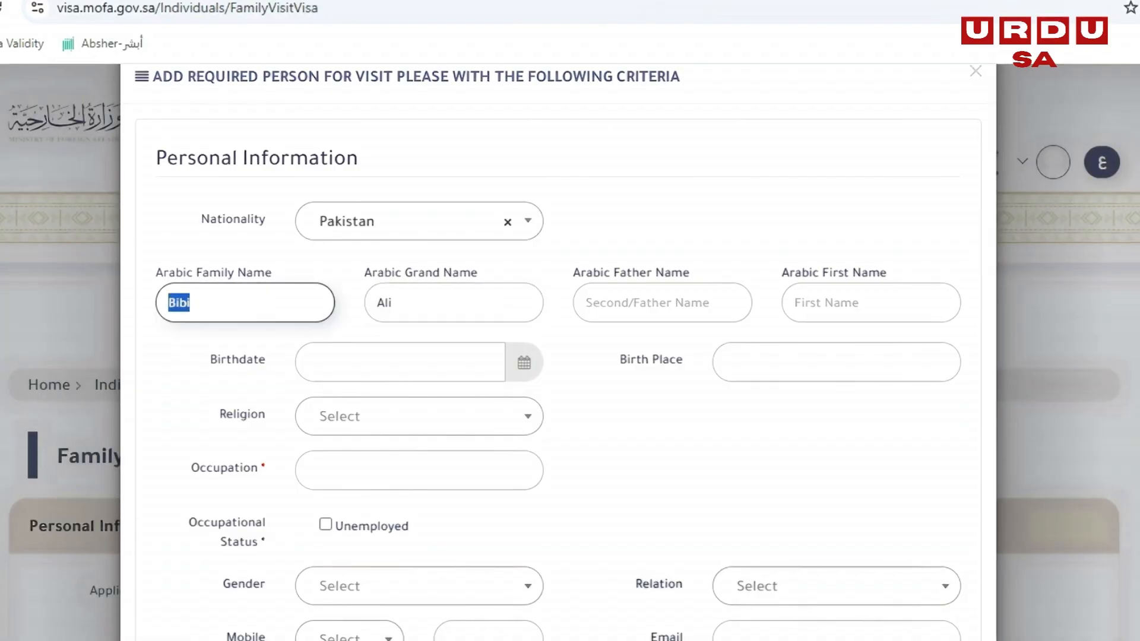
key(Tab)
key(Tab)
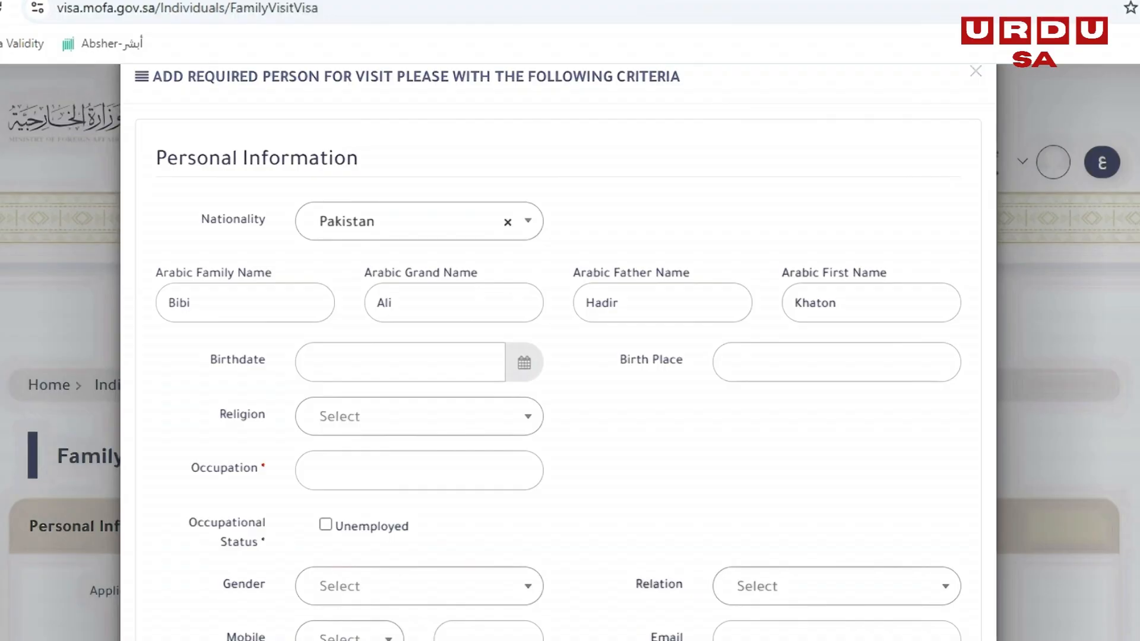
- Enter the visitor's date of birth and set the birth place to lahore
click(400, 362)
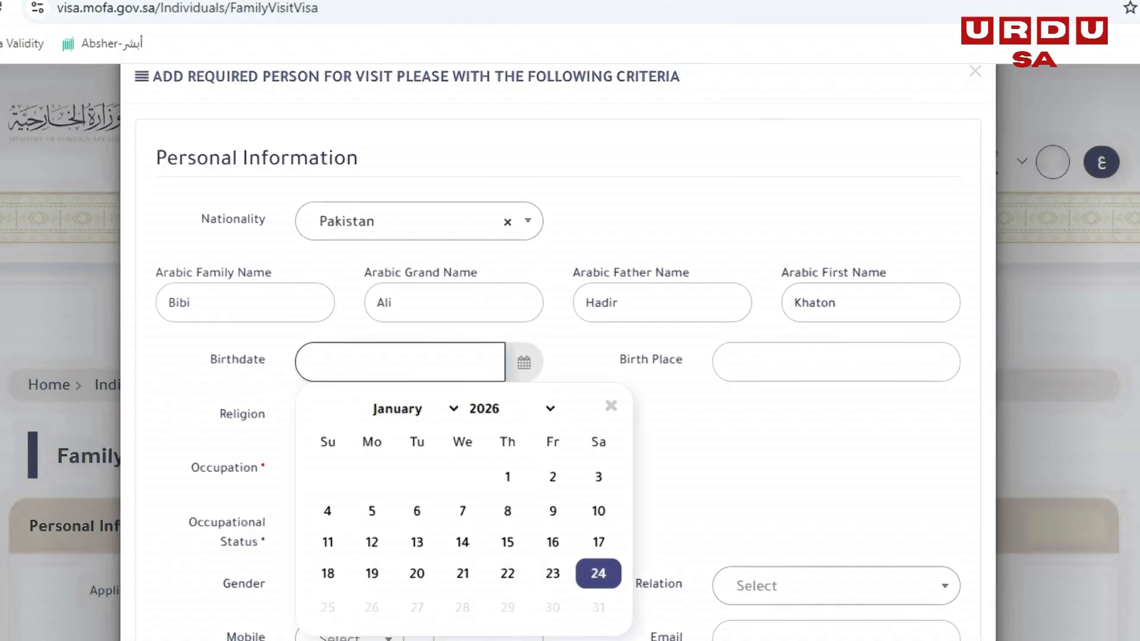
click(510, 409)
click(836, 362)
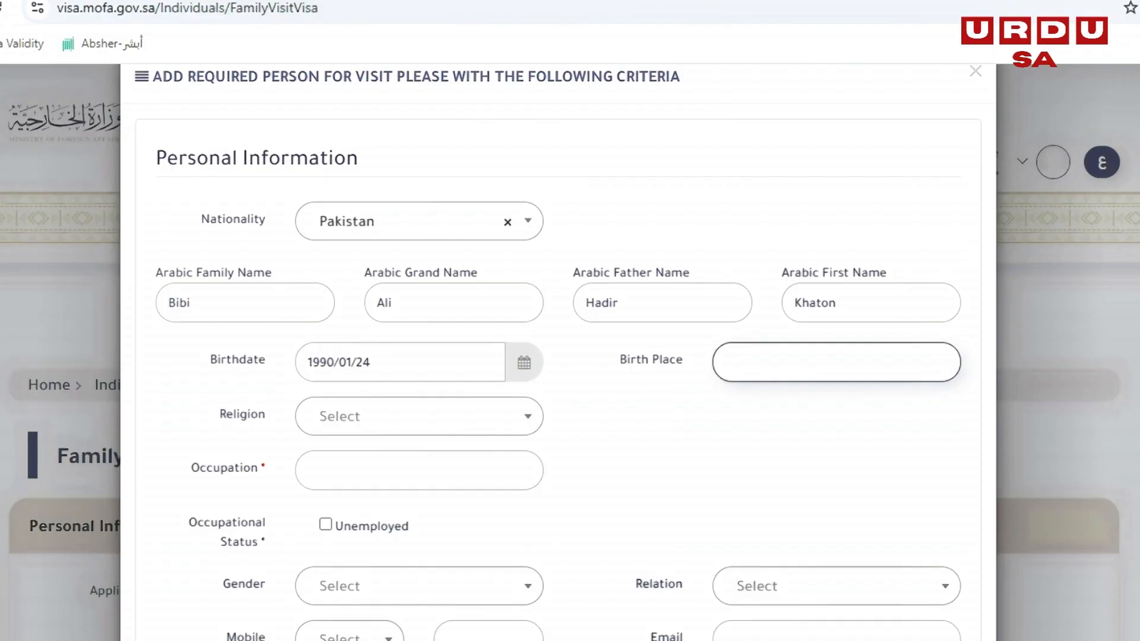
text(lahore)
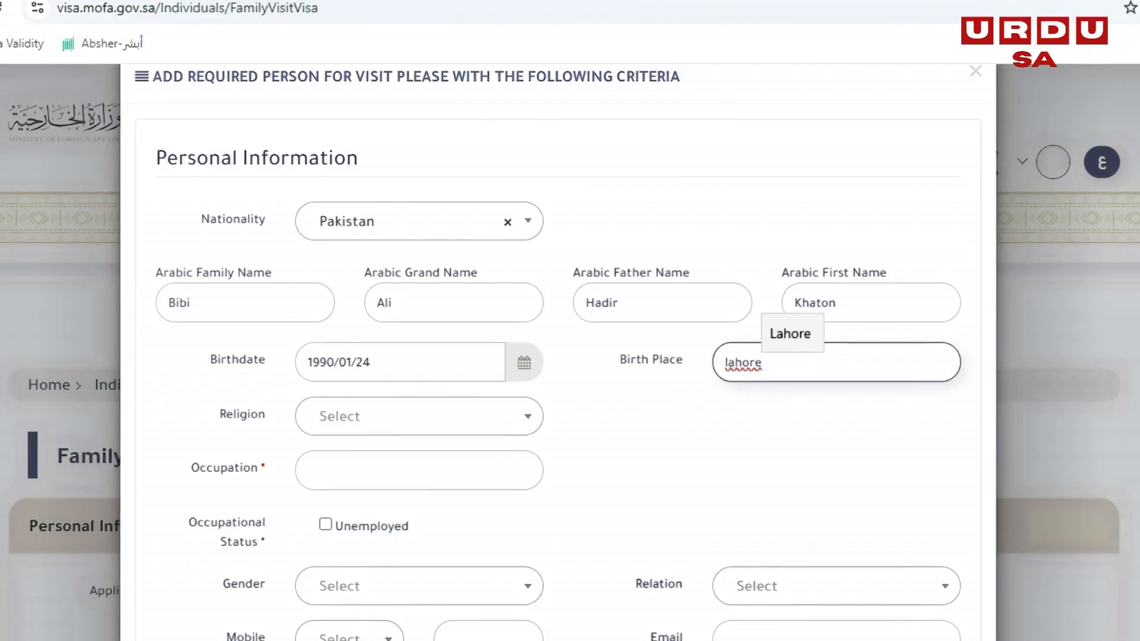
- Set the visitor's religion to Islam and mark the occupational status as Unemployed
click(420, 417)
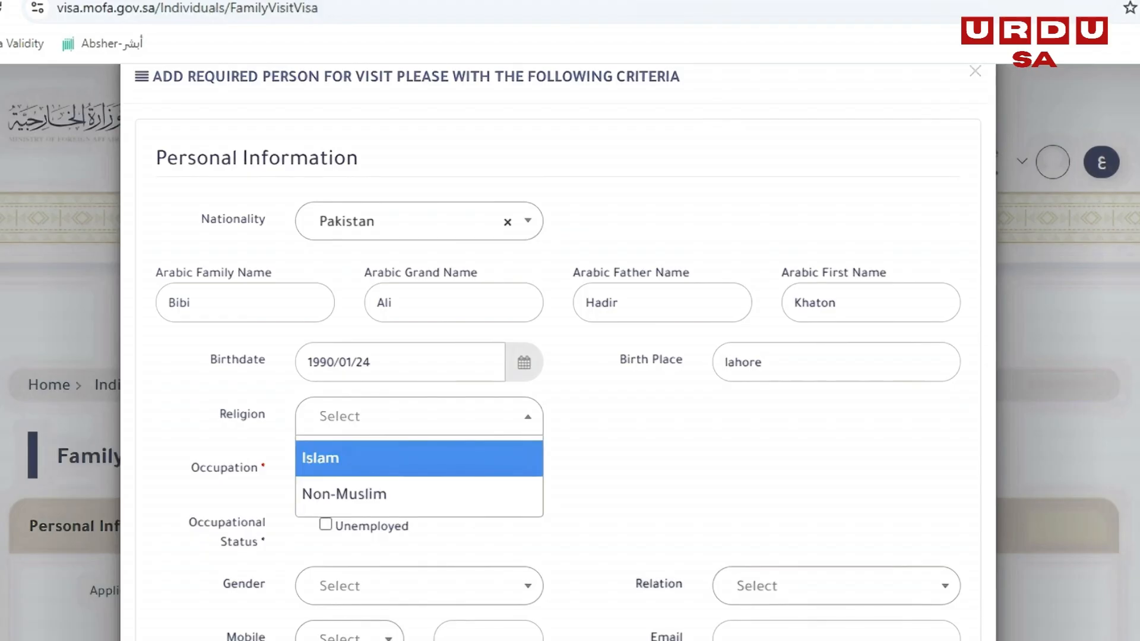
click(419, 459)
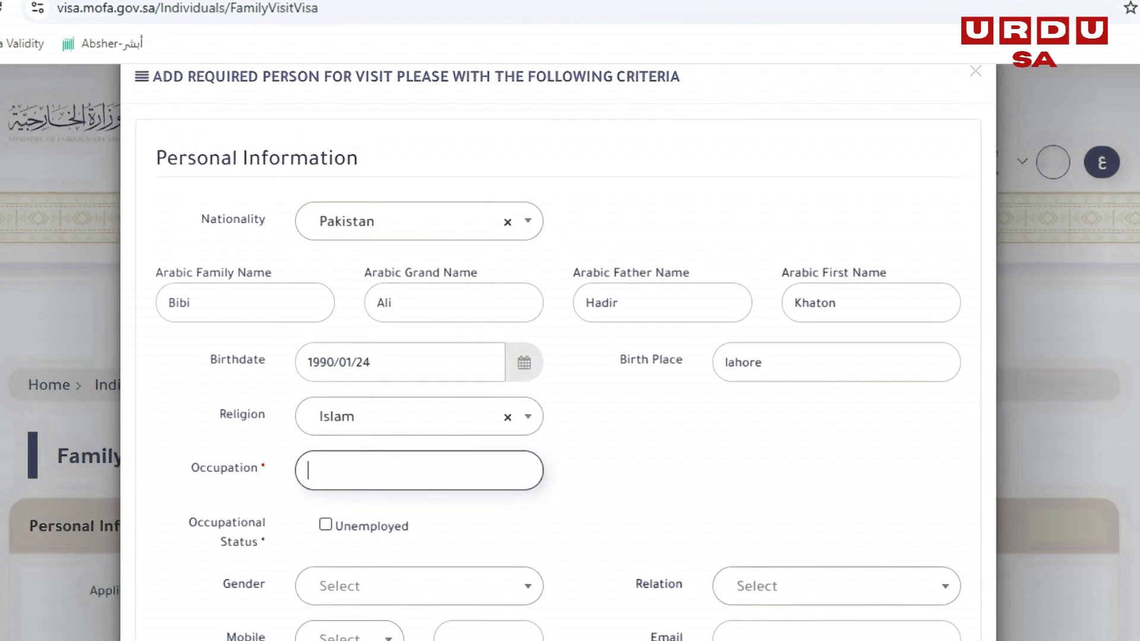
click(326, 524)
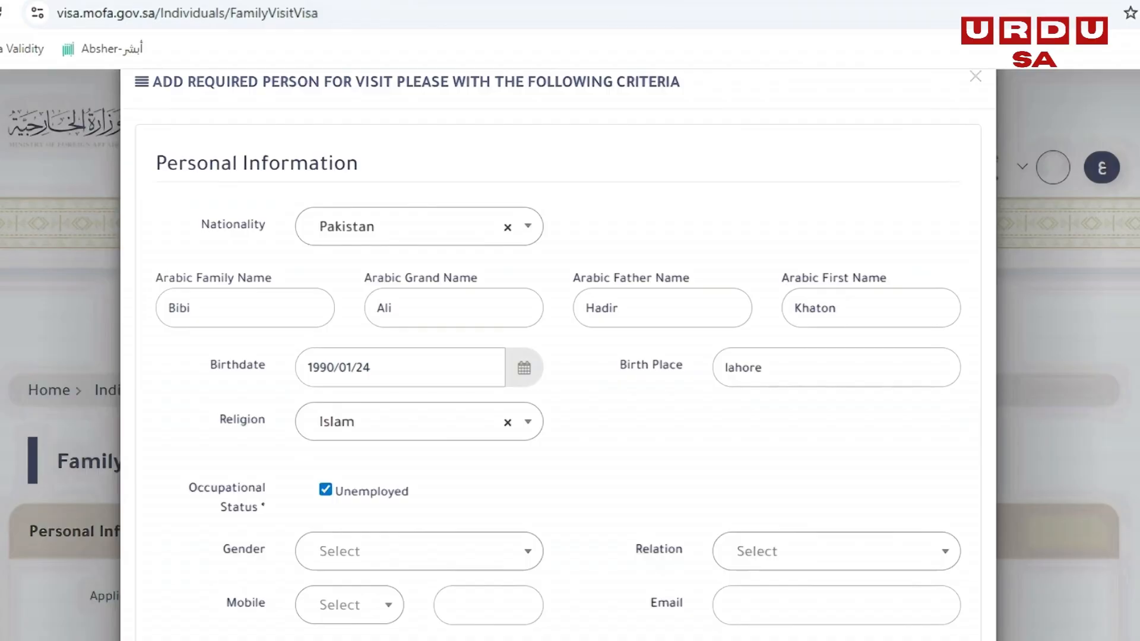
- Set the visitor's gender to Female and the relation to Wife
scroll(558, 356, down, 2)
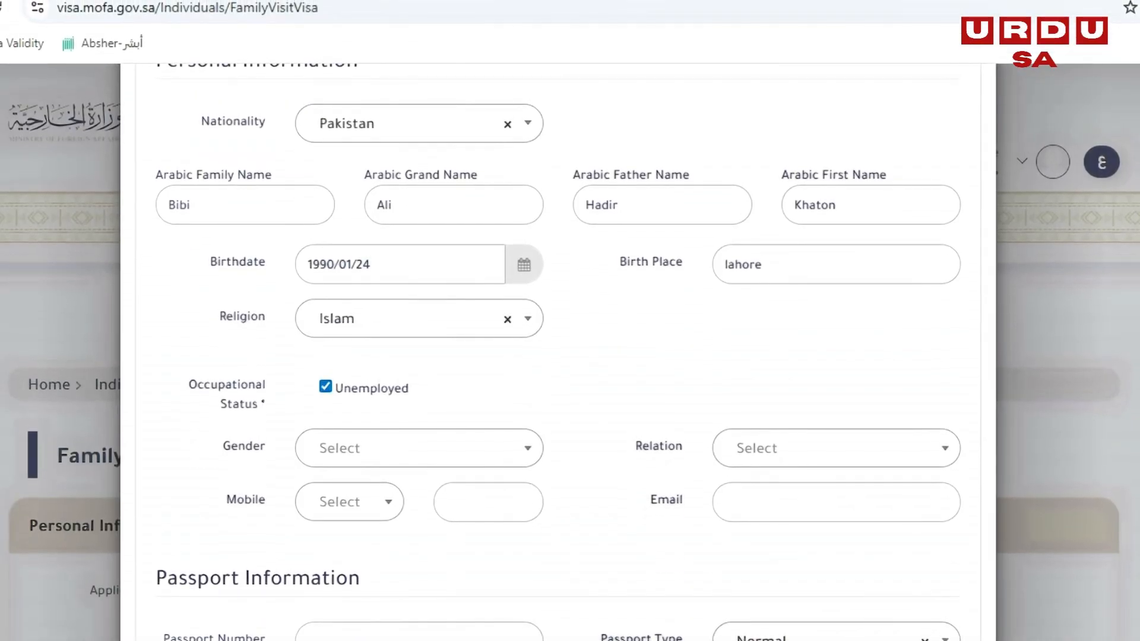
click(419, 448)
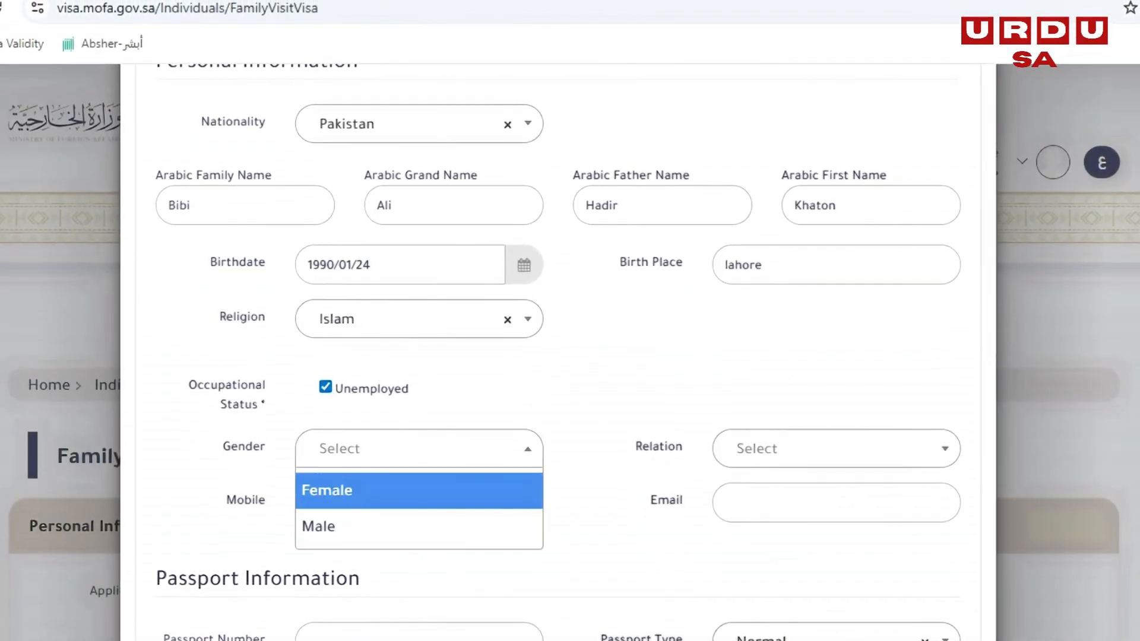
click(356, 490)
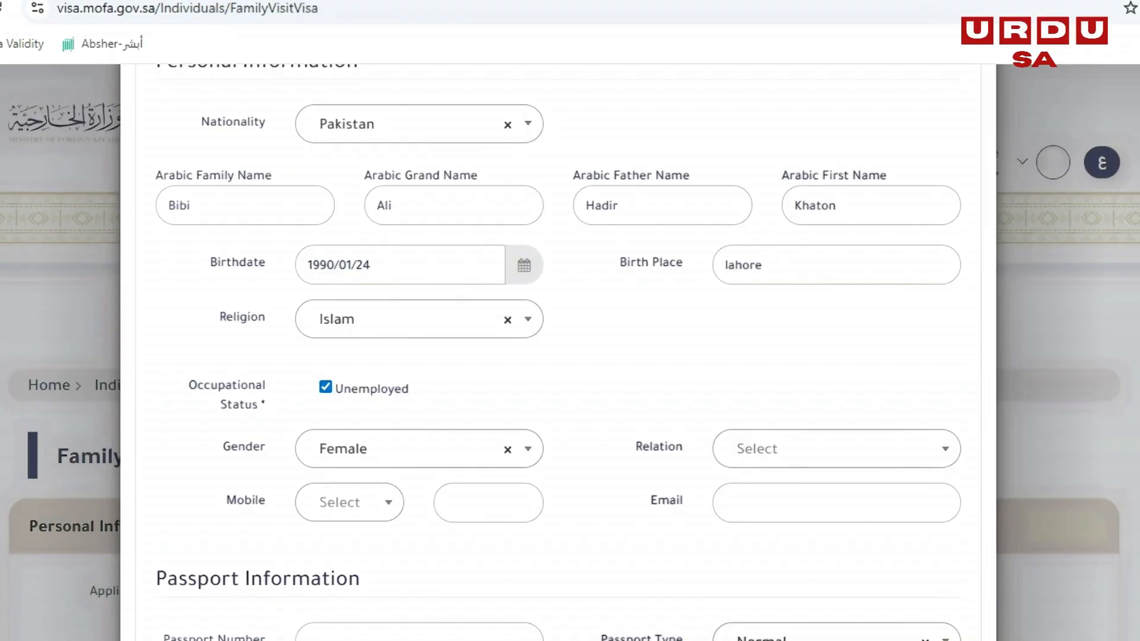
click(836, 449)
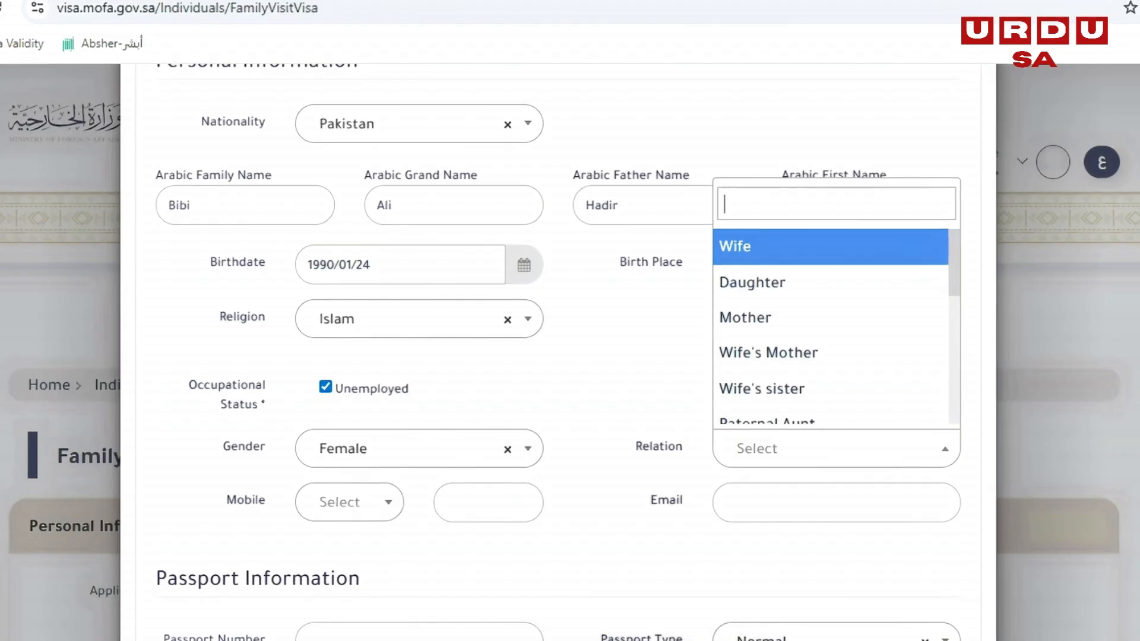
key(Down)
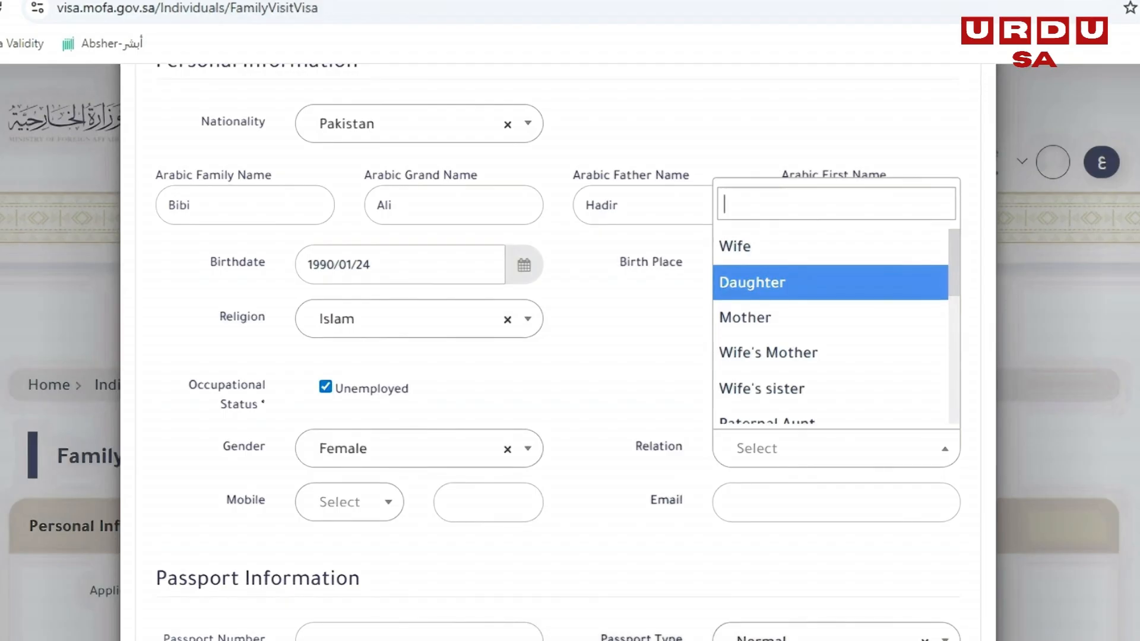
key(Down)
key(Up)
key(Up)
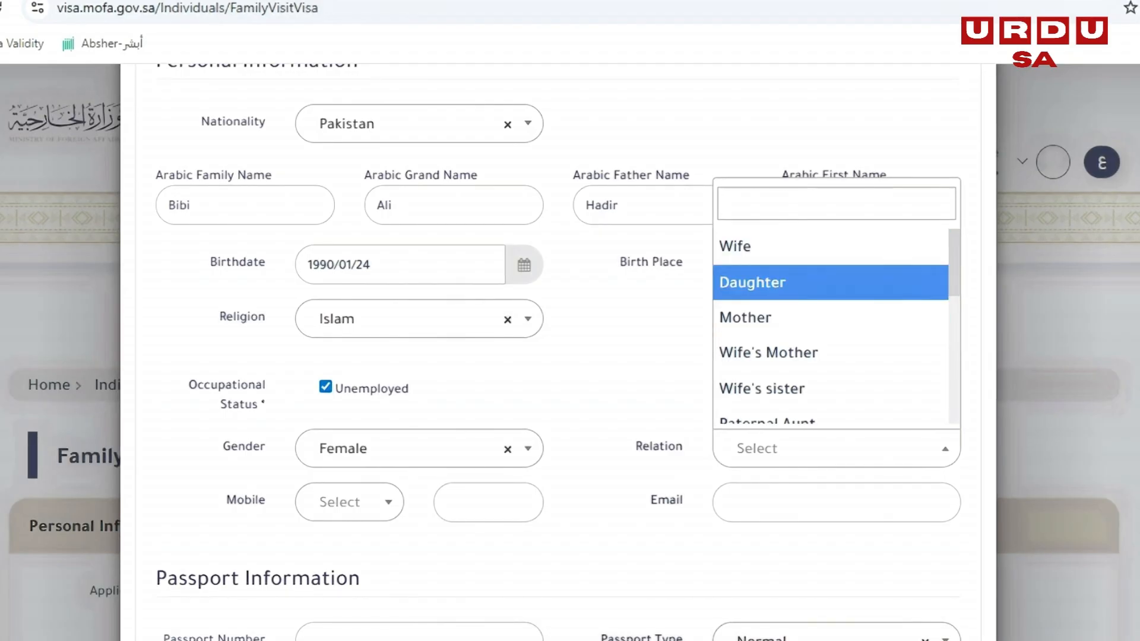
mouse_move(954, 274)
mouse_down()
mouse_move(955, 402)
mouse_move(954, 274)
mouse_up()
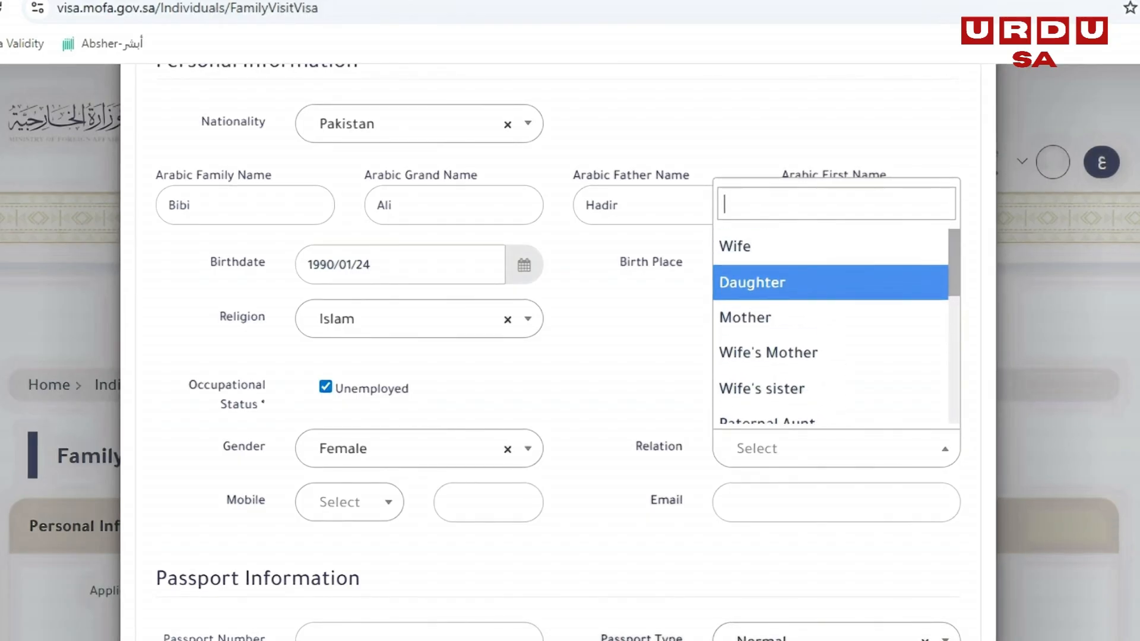
click(795, 246)
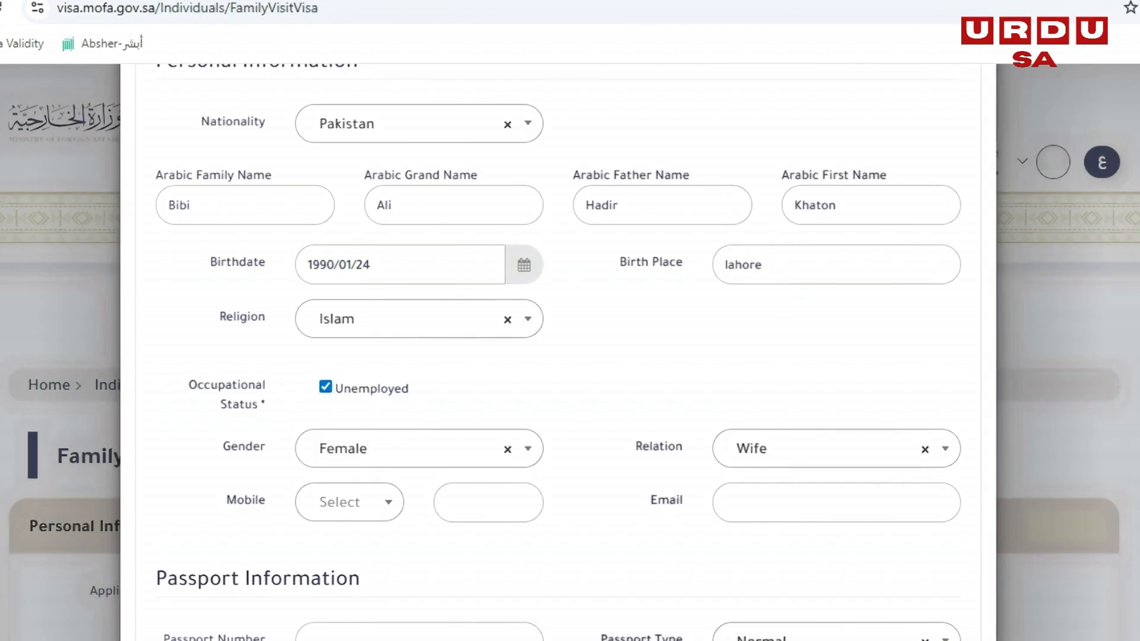
- Choose the Pakistan (0092) mobile code and enter the visitor's mobile number and e-mail address
click(349, 502)
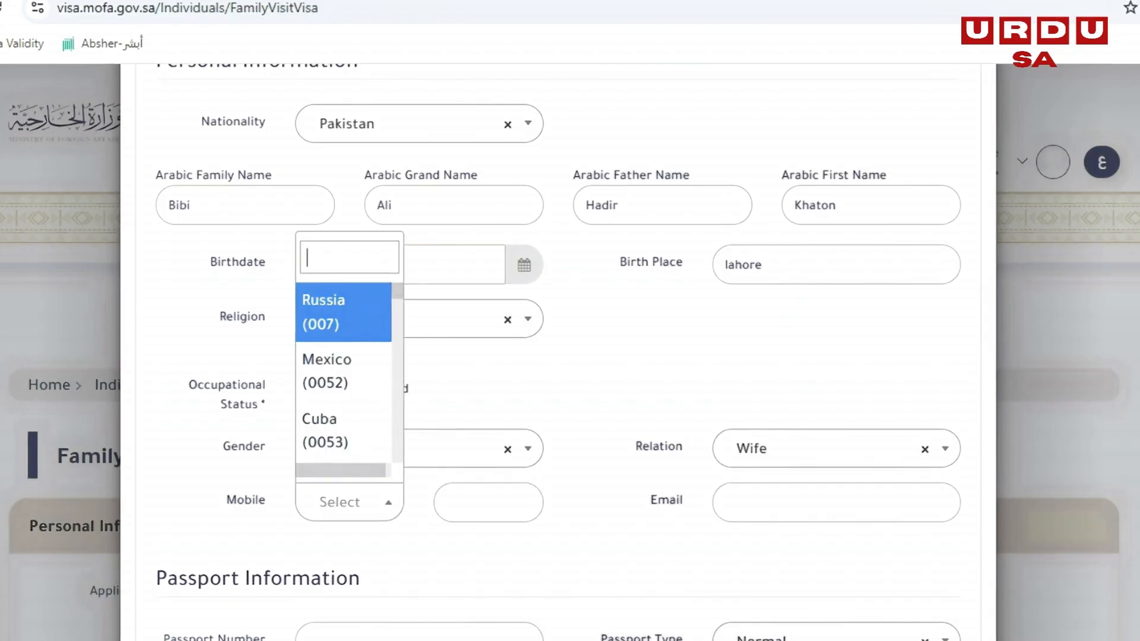
text(Paki)
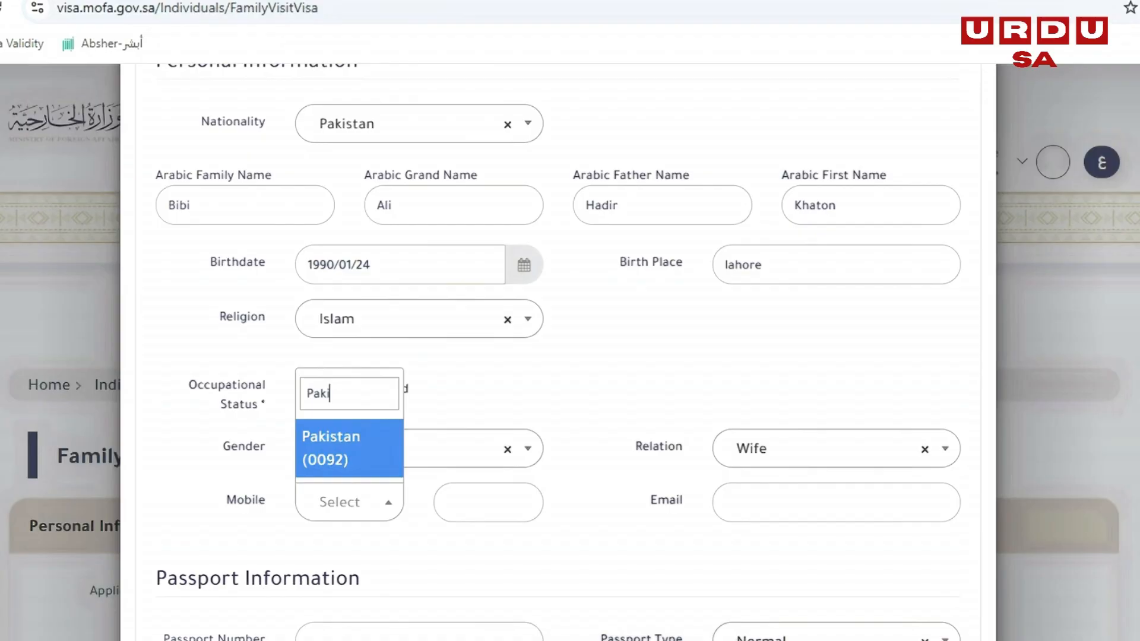
key(Return)
key(Tab)
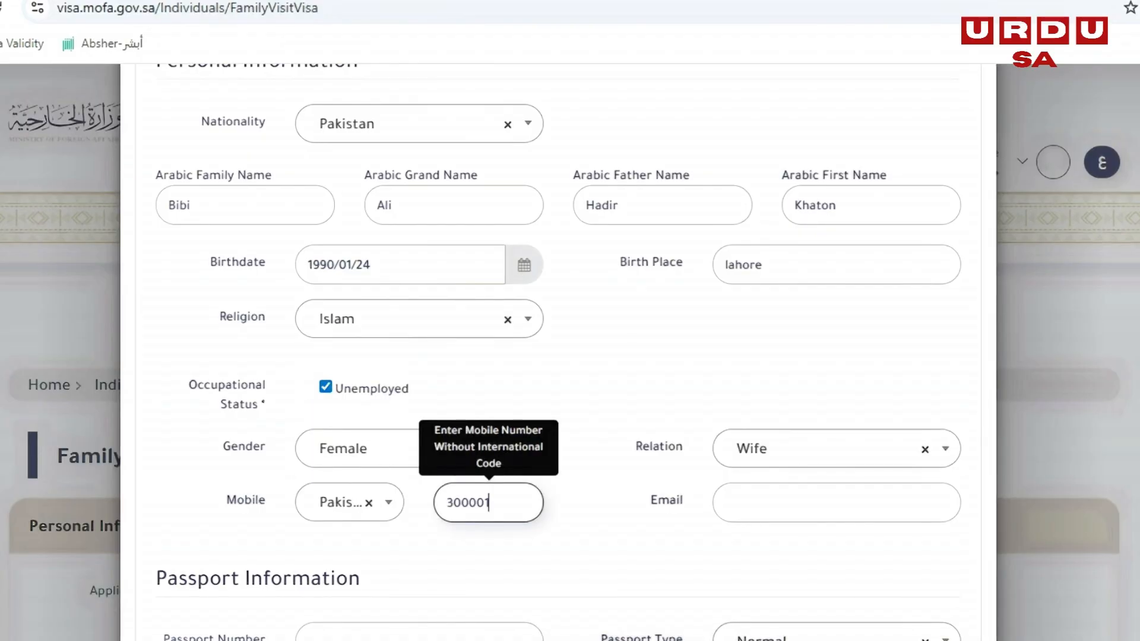
key(Tab)
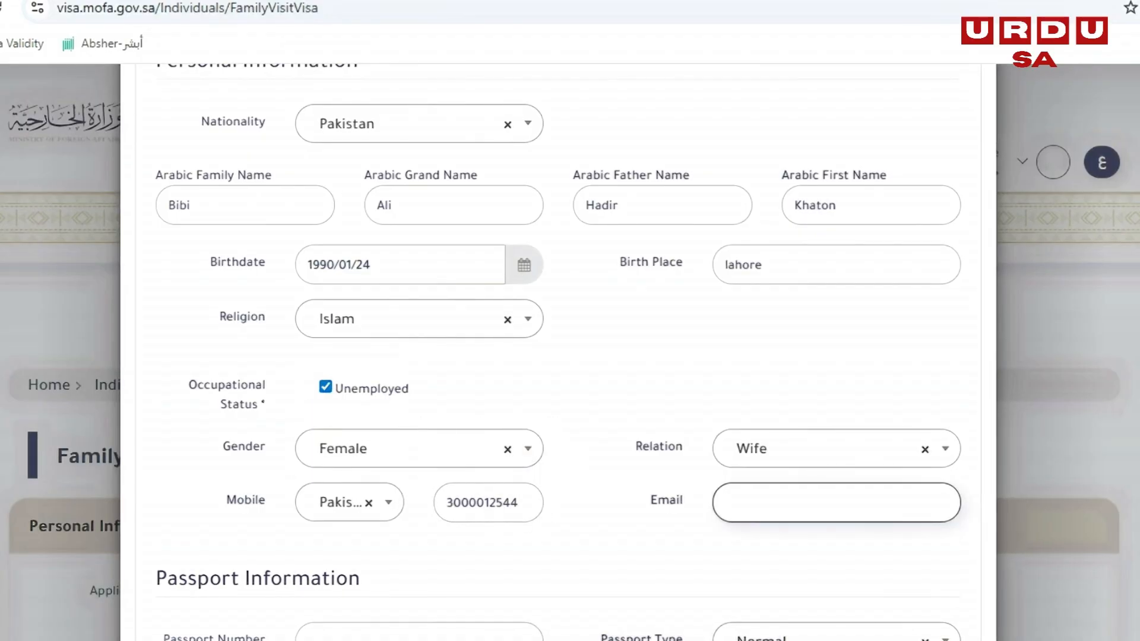
- Enter the visitor's passport number under Passport Information and choose Normal as the passport type
scroll(558, 356, down, 5)
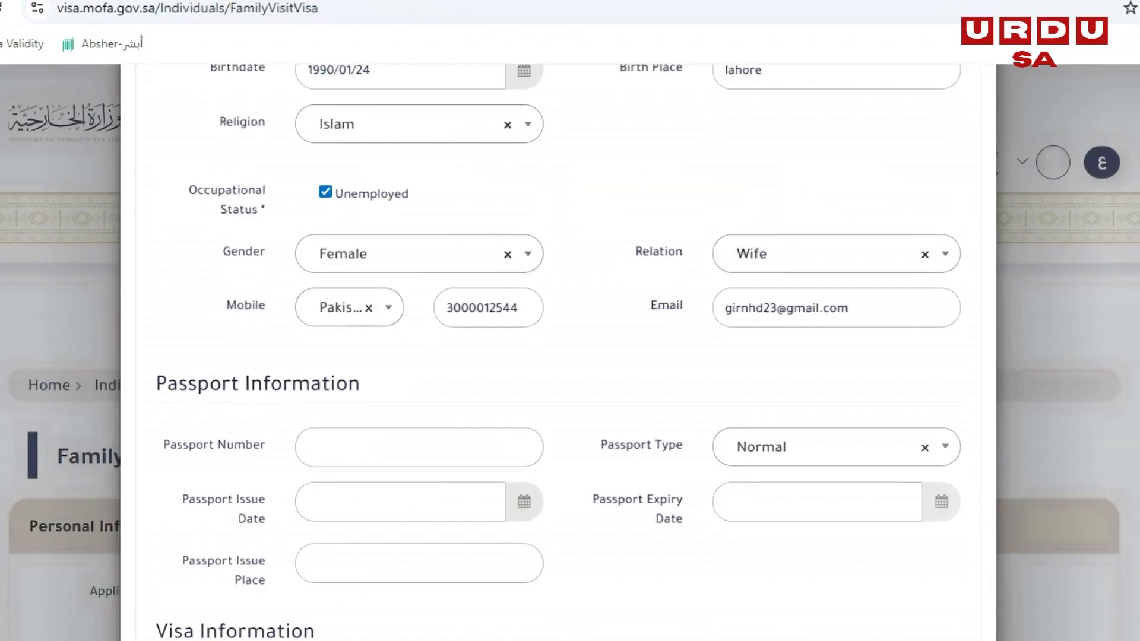
drag(156, 286, 361, 285)
click(419, 349)
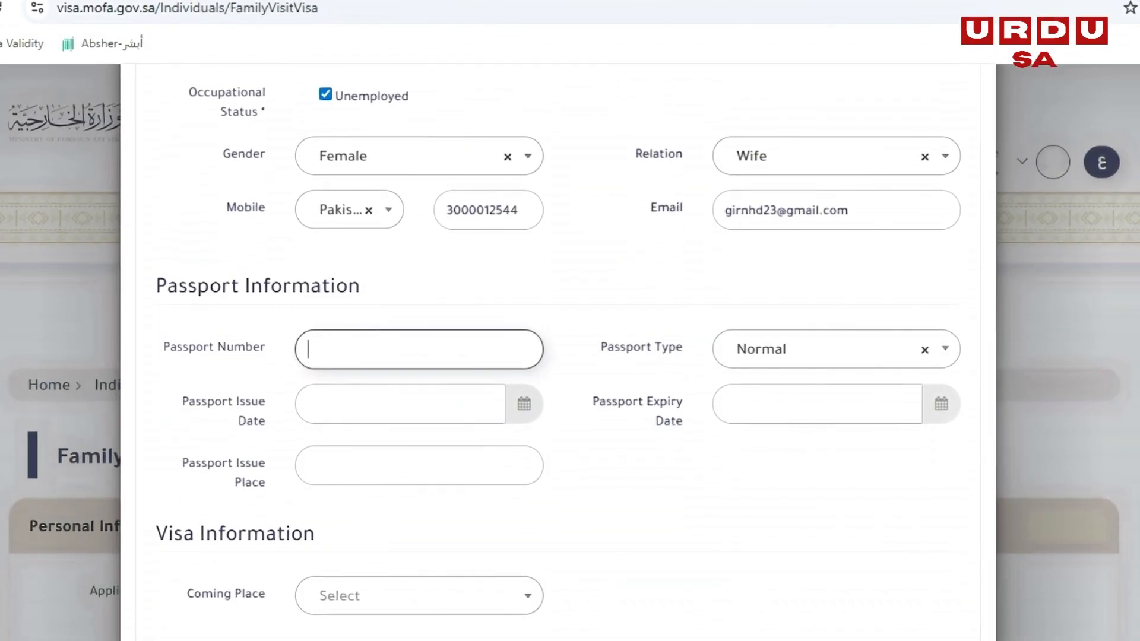
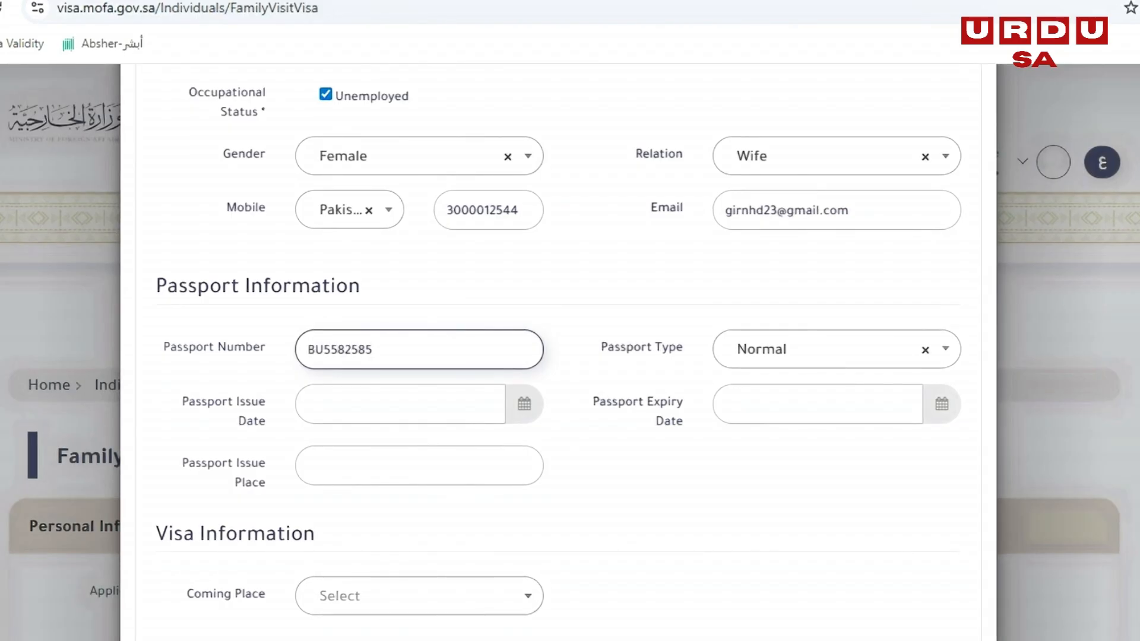
click(836, 349)
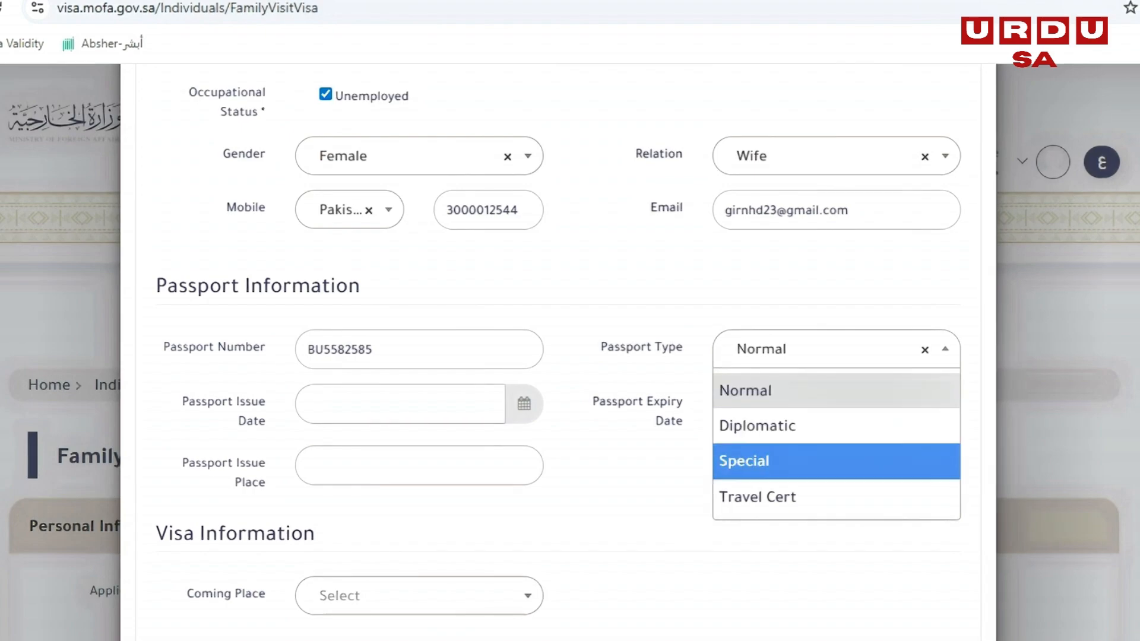
click(836, 390)
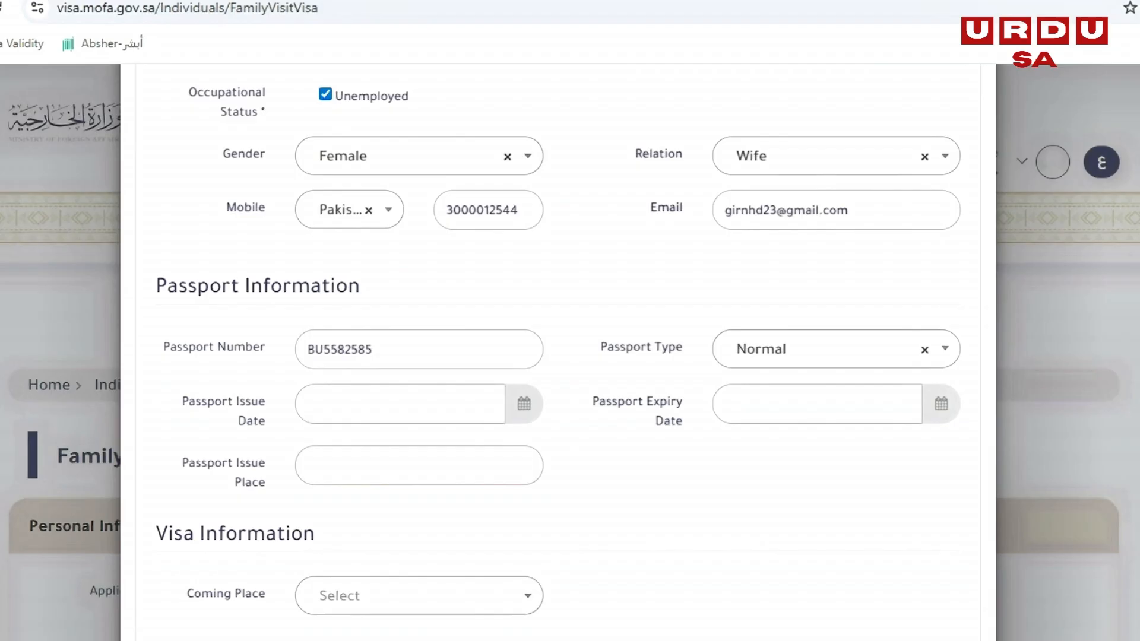
- Set the passport issue date to 2015/01/27
click(429, 404)
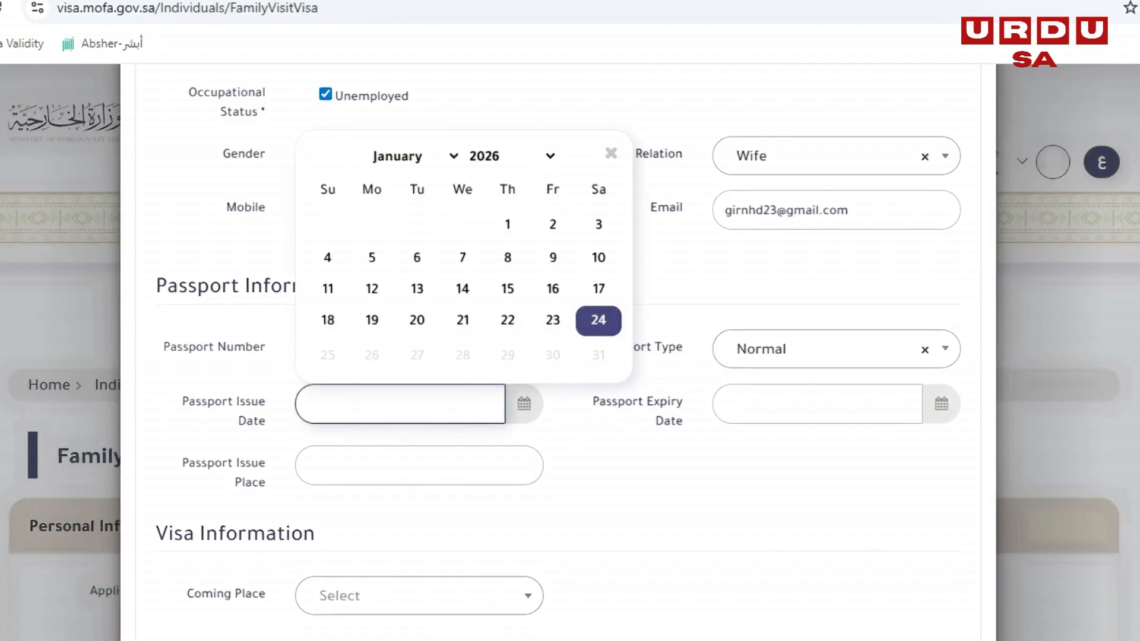
click(511, 157)
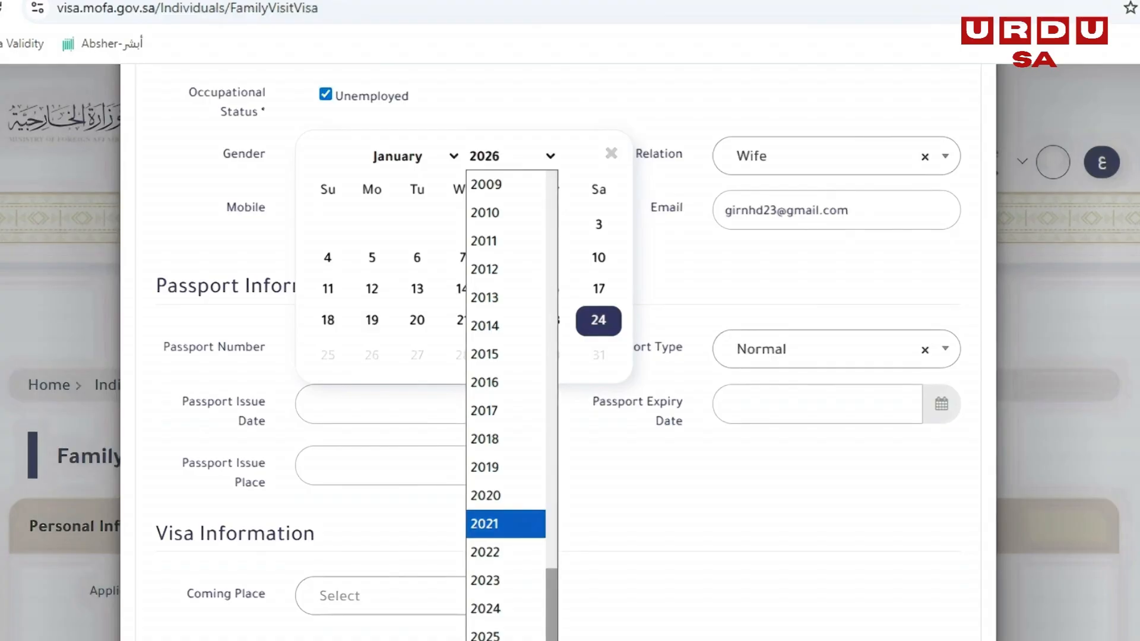
scroll(505, 547, up, 3)
scroll(505, 357, down, 4)
scroll(506, 357, up, 2)
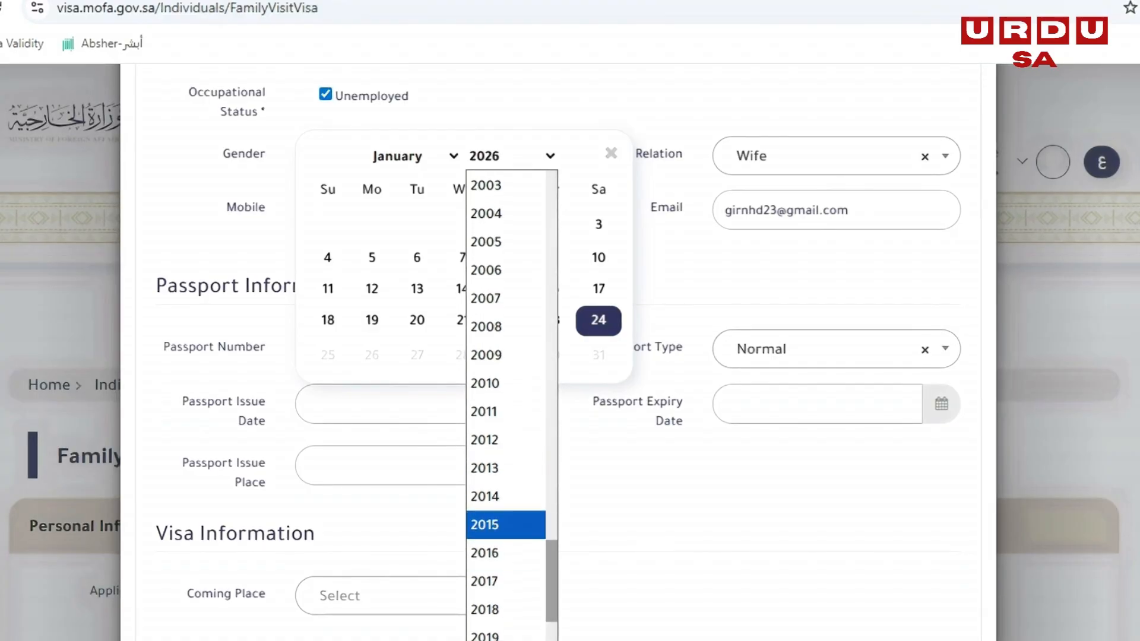
click(506, 522)
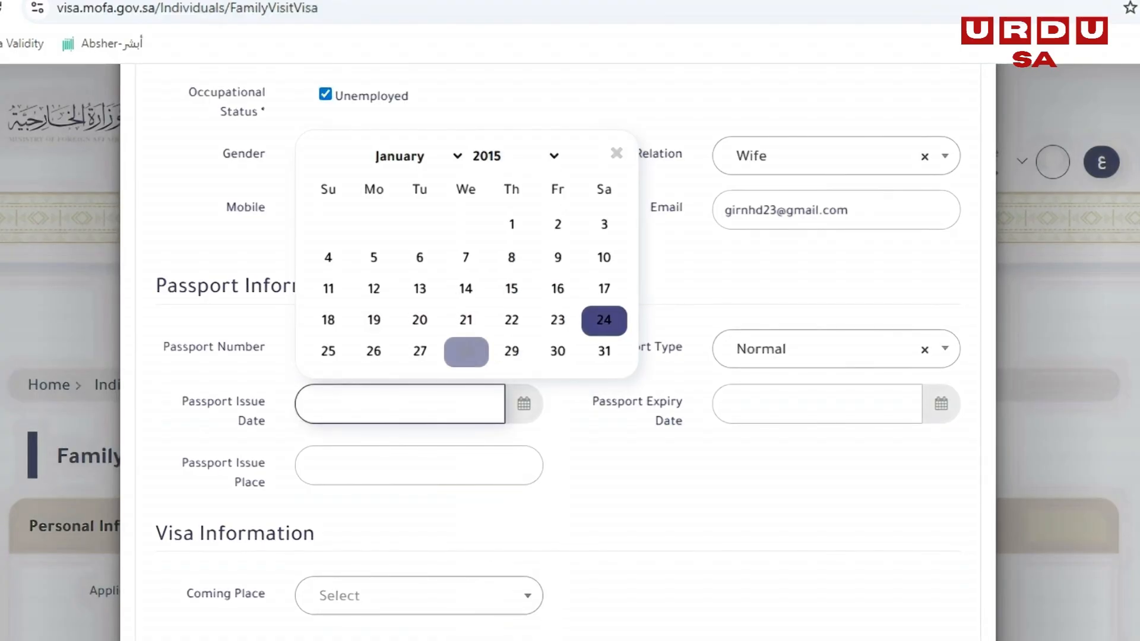
click(420, 351)
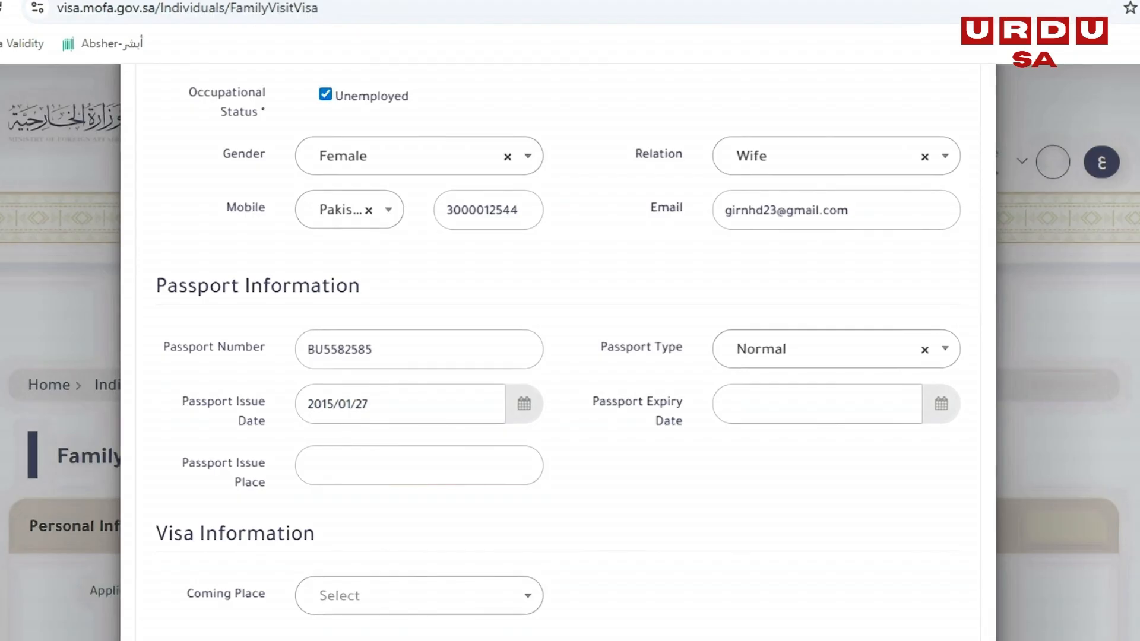
- Set the passport expiry date to 2030/07/24
click(817, 404)
click(931, 142)
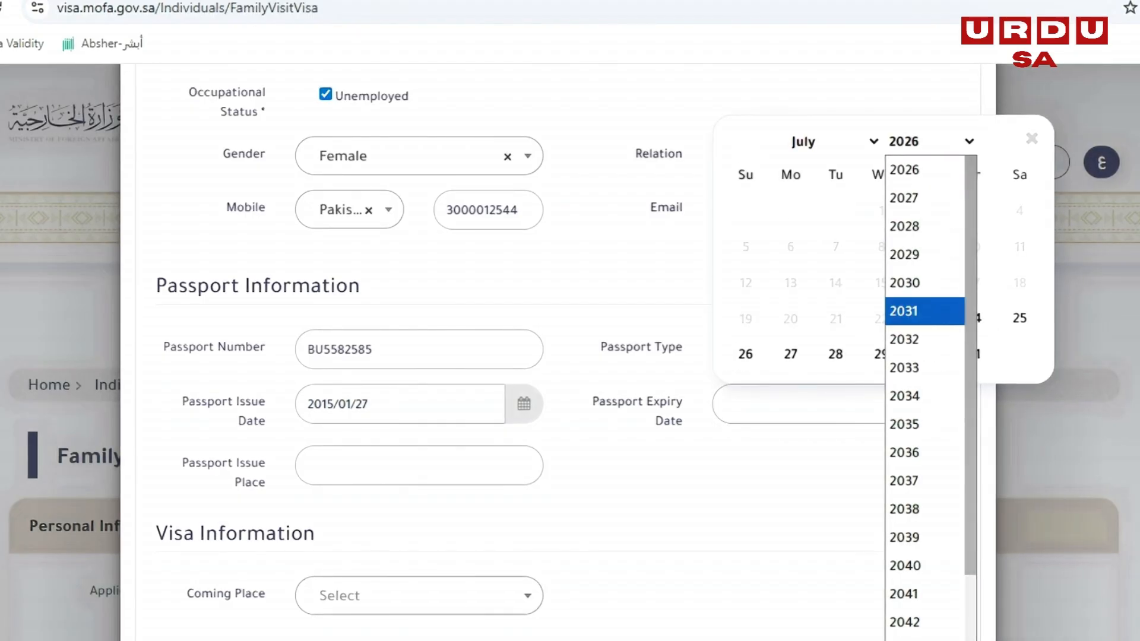
click(905, 283)
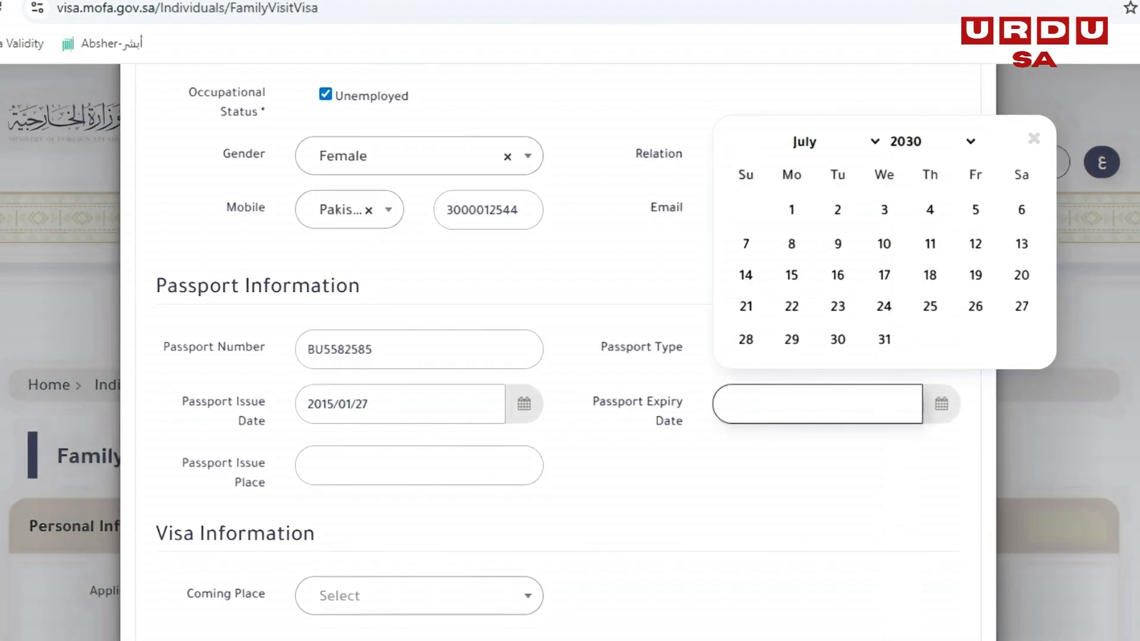
click(884, 306)
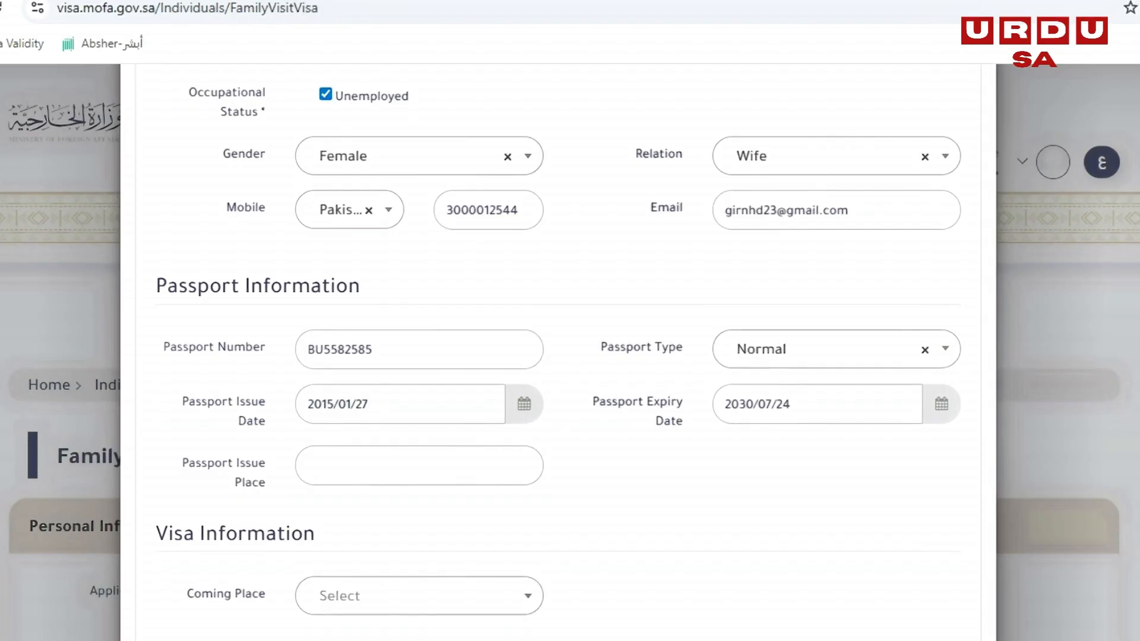
- Enter Lahore as the passport issue place under Passport Information
click(419, 465)
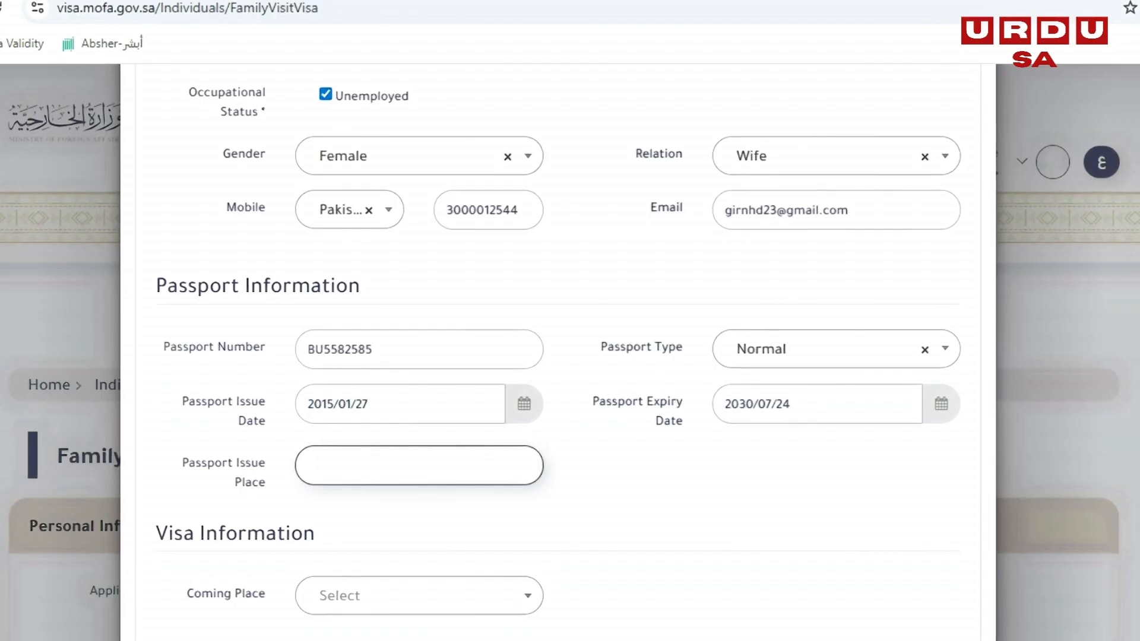
text(Lahore)
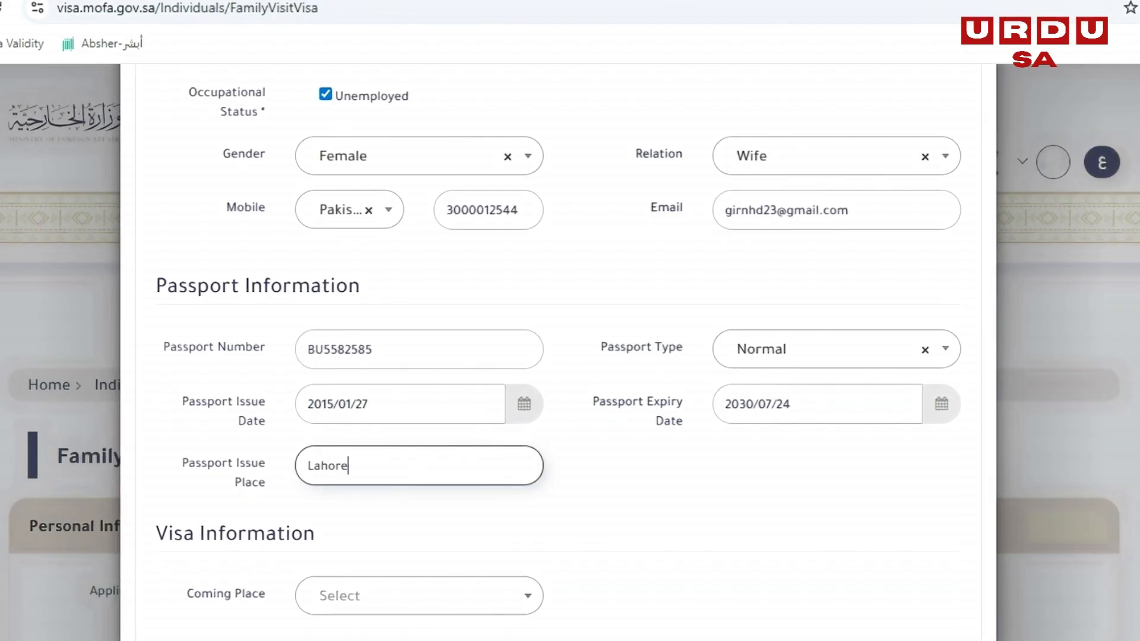
- Choose Islamabad as the coming place under Visa Information
scroll(558, 357, down, 3)
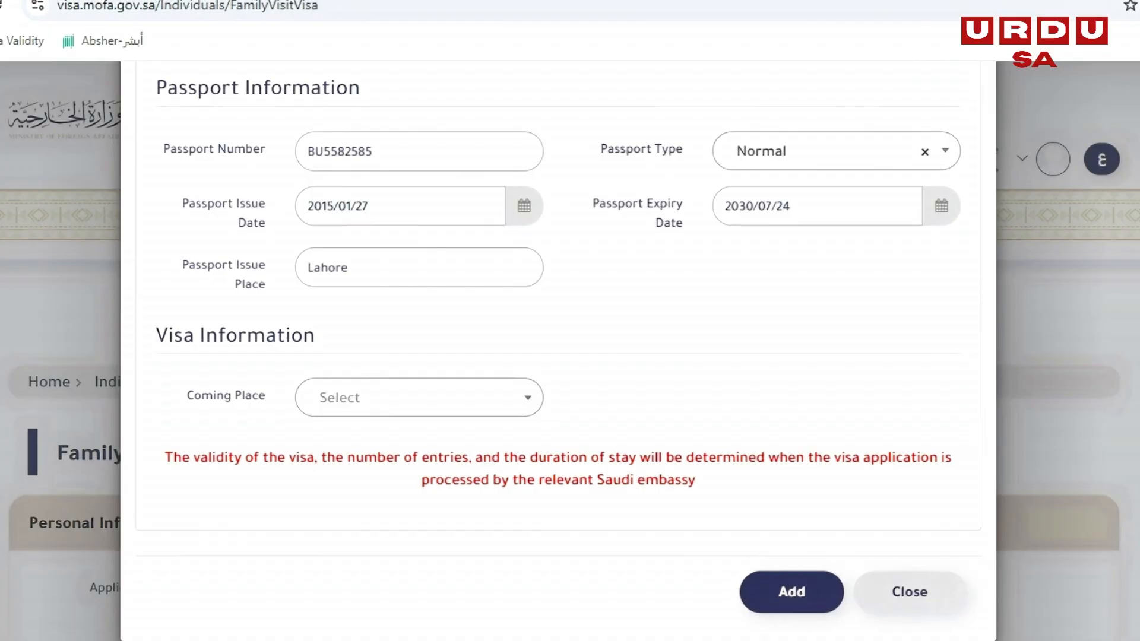
scroll(558, 357, up, 2)
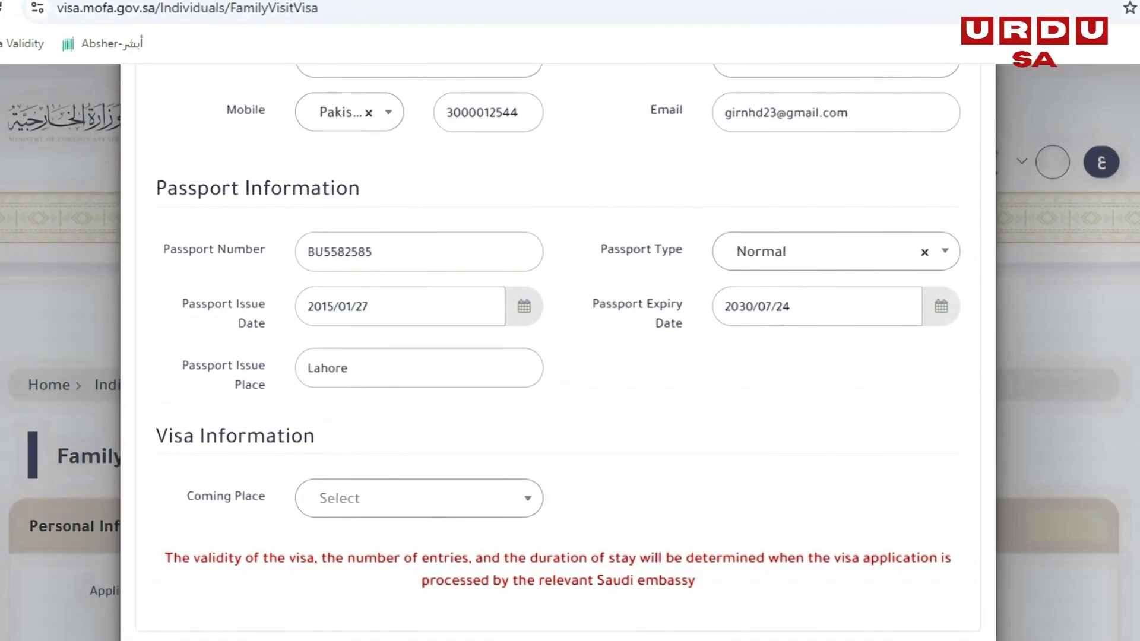
click(419, 499)
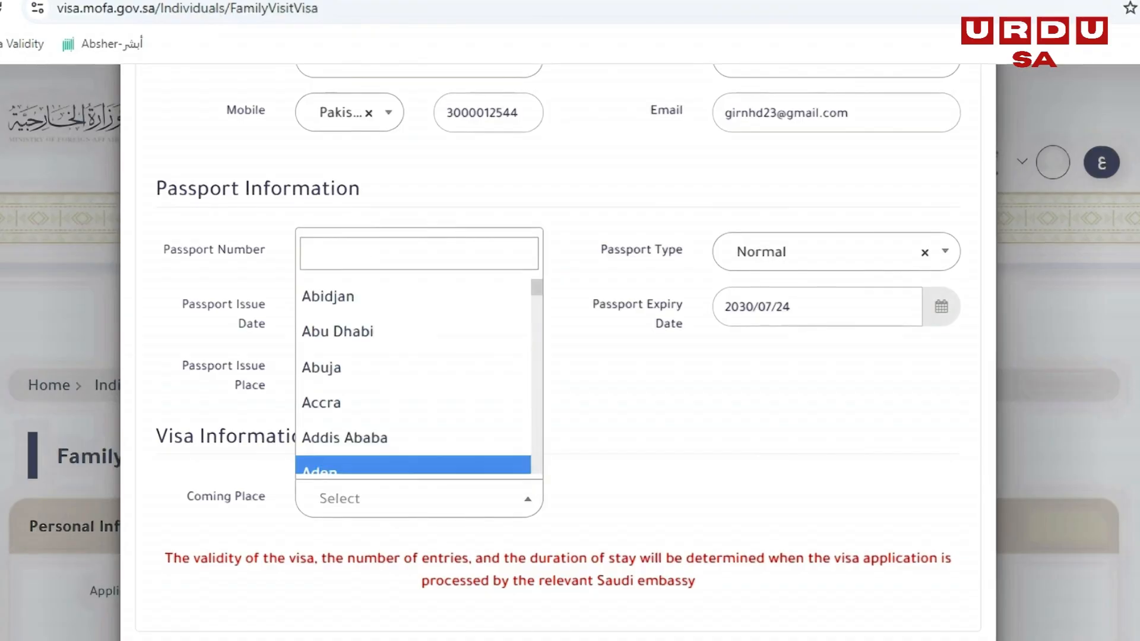
text(karc)
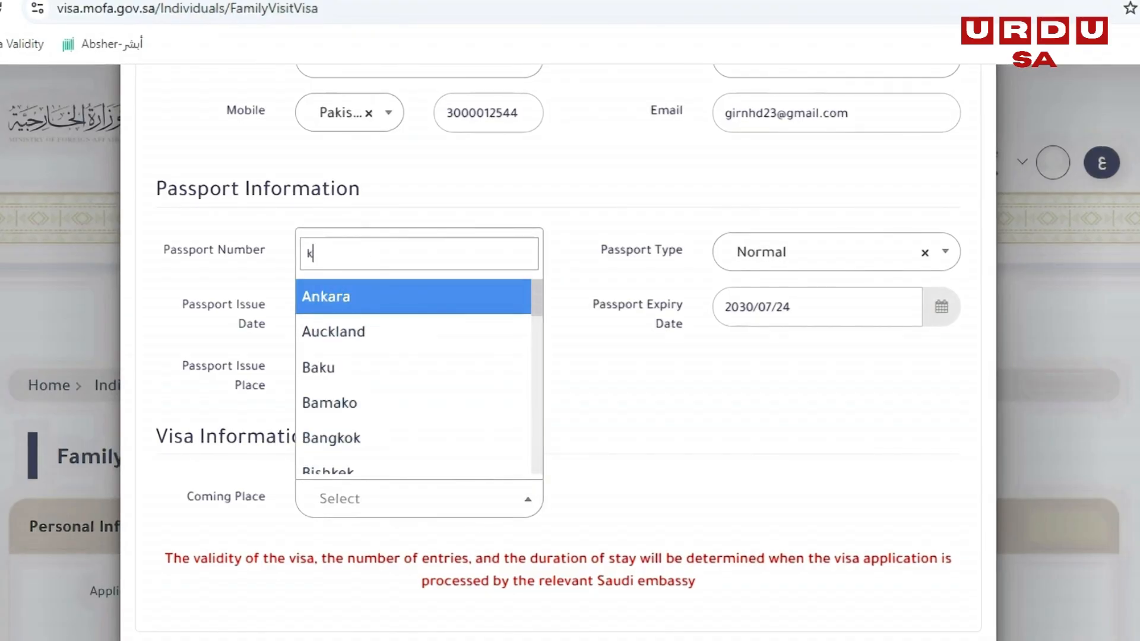
key(BackSpace)
key(BackSpace)
key(BackSpace)
key(BackSpace)
text(isl)
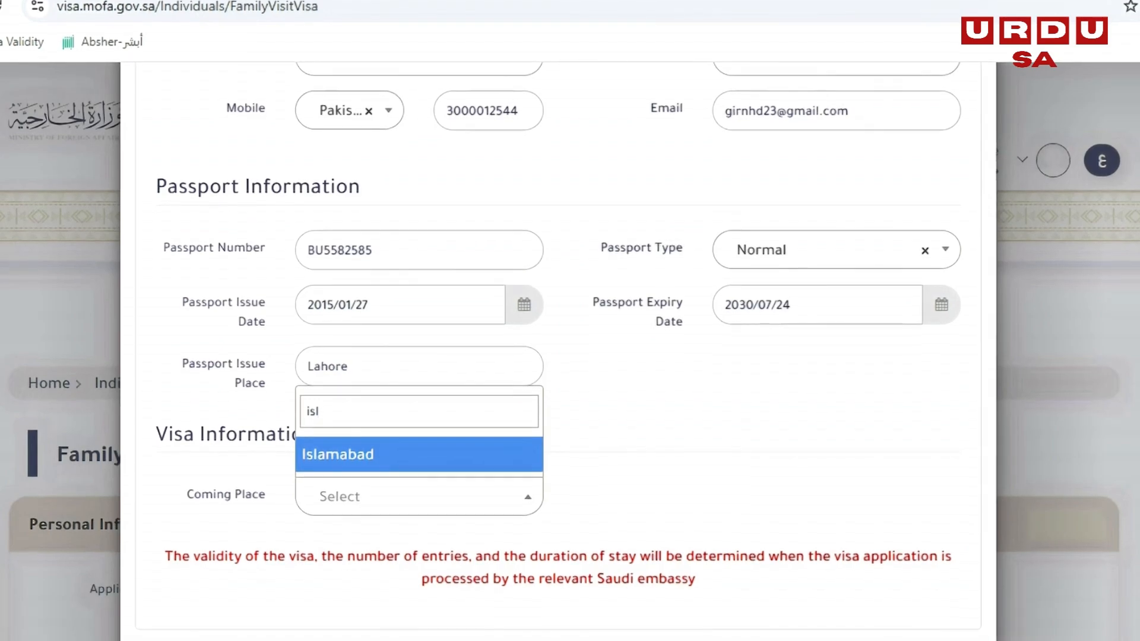
key(Return)
- Review the visitor's personal, passport and visa details and add the visitor to the Wanted To Visit list
scroll(419, 456, up, 1)
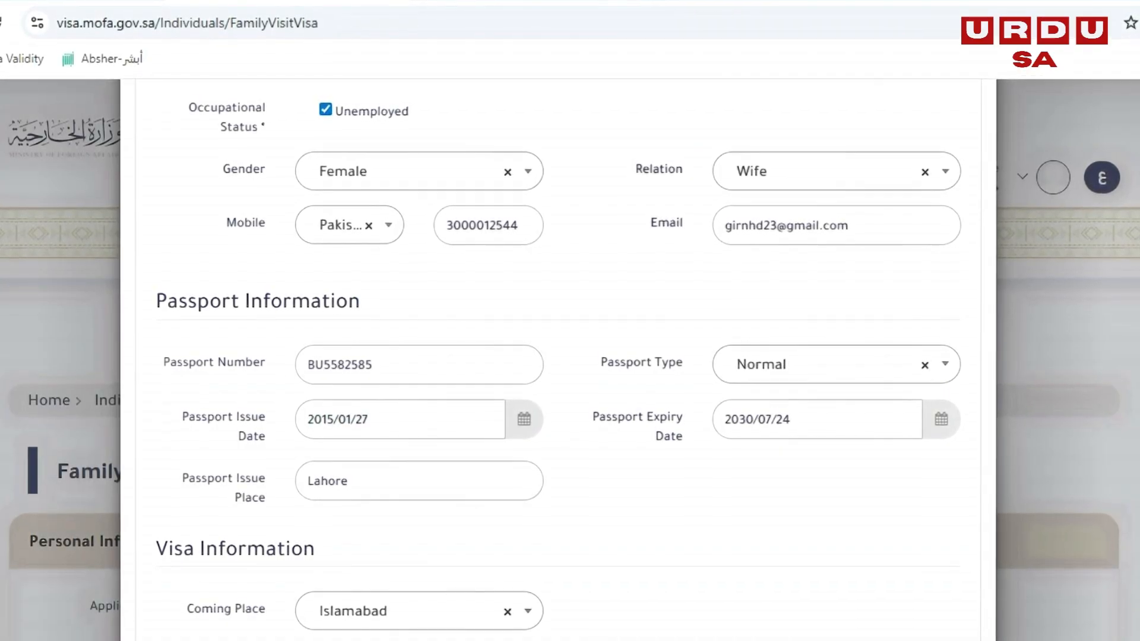
scroll(558, 356, down, 2)
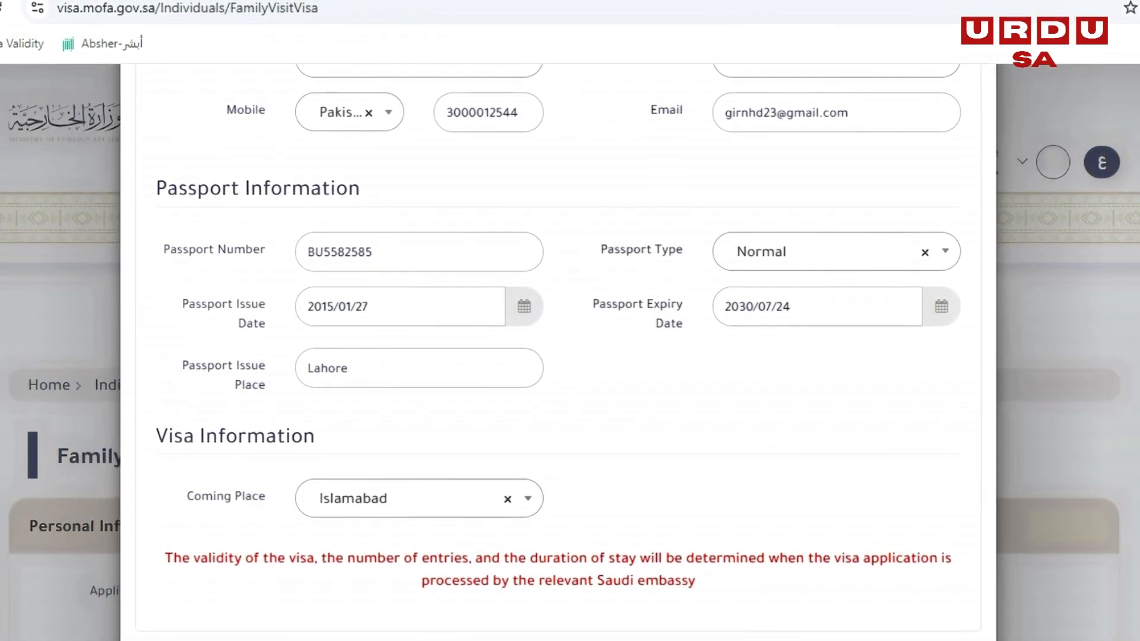
scroll(558, 344, down, 2)
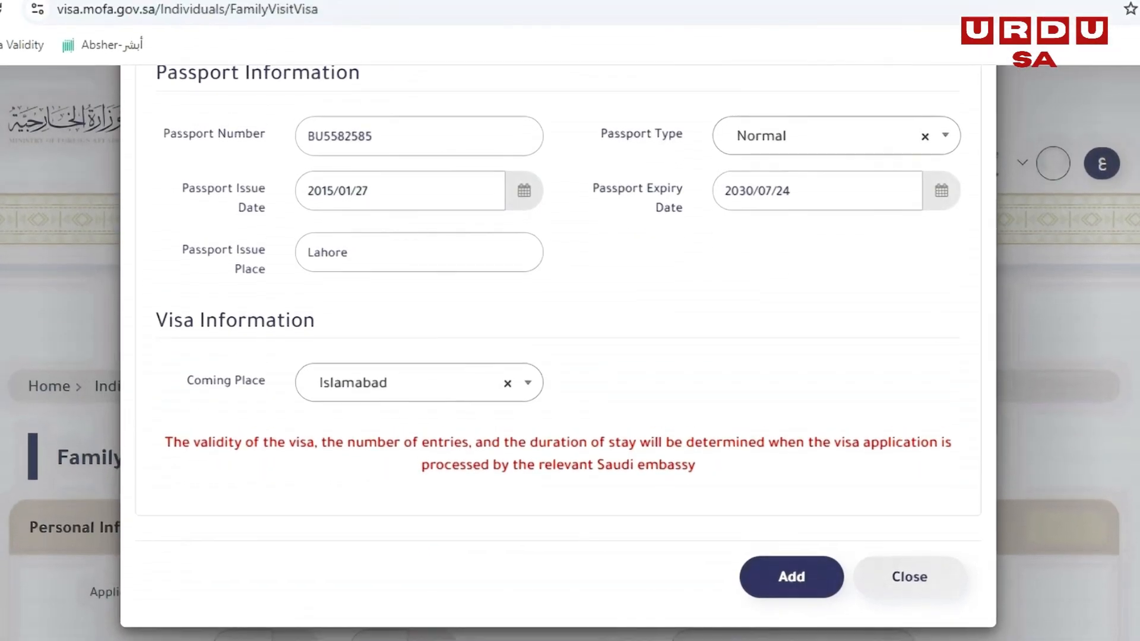
scroll(559, 345, up, 9)
scroll(558, 345, up, 3)
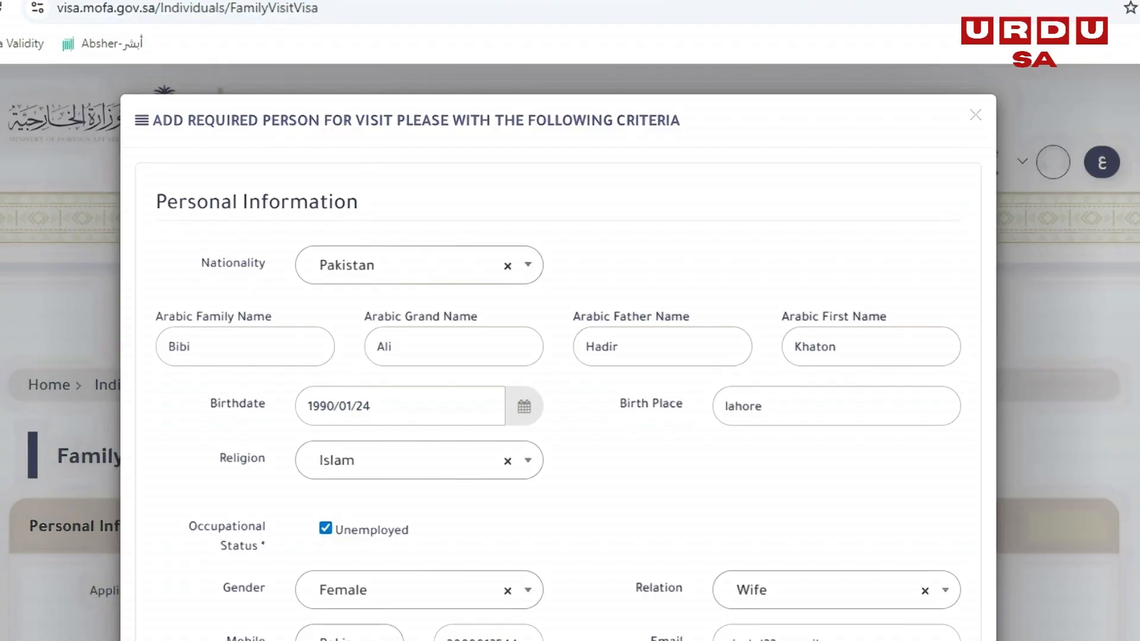
scroll(559, 345, down, 2)
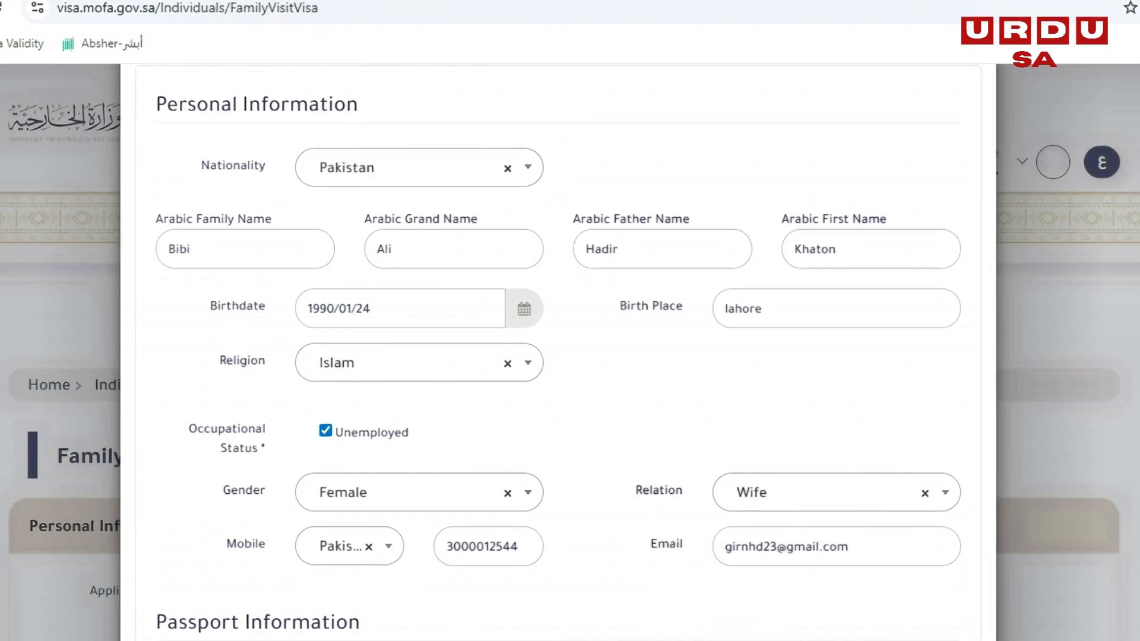
scroll(558, 345, down, 10)
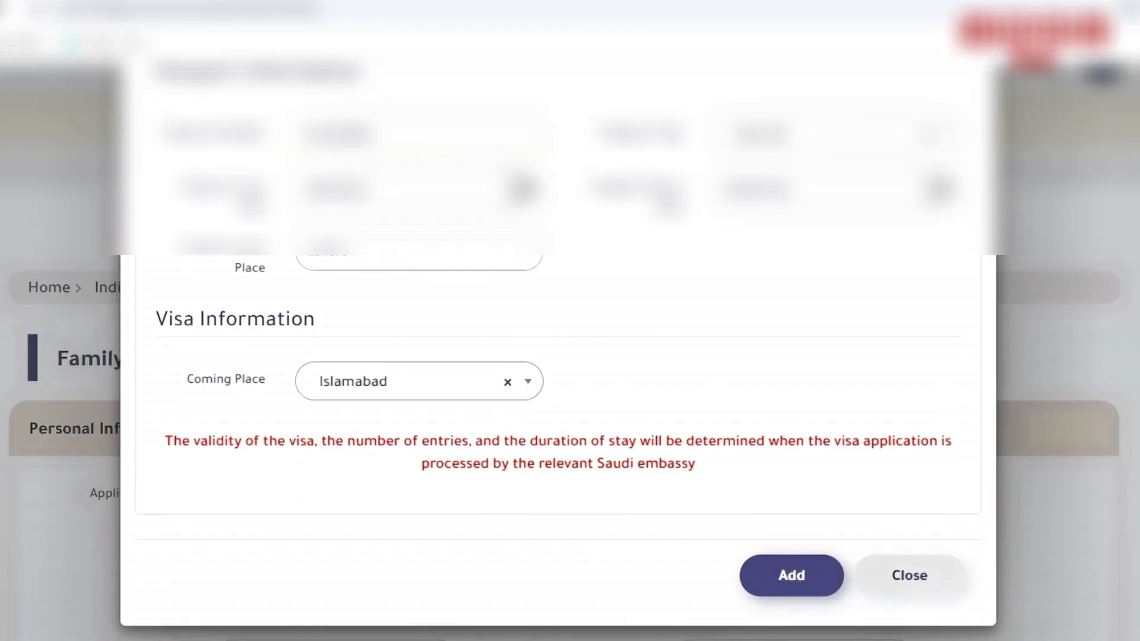
click(791, 576)
scroll(570, 380, down, 10)
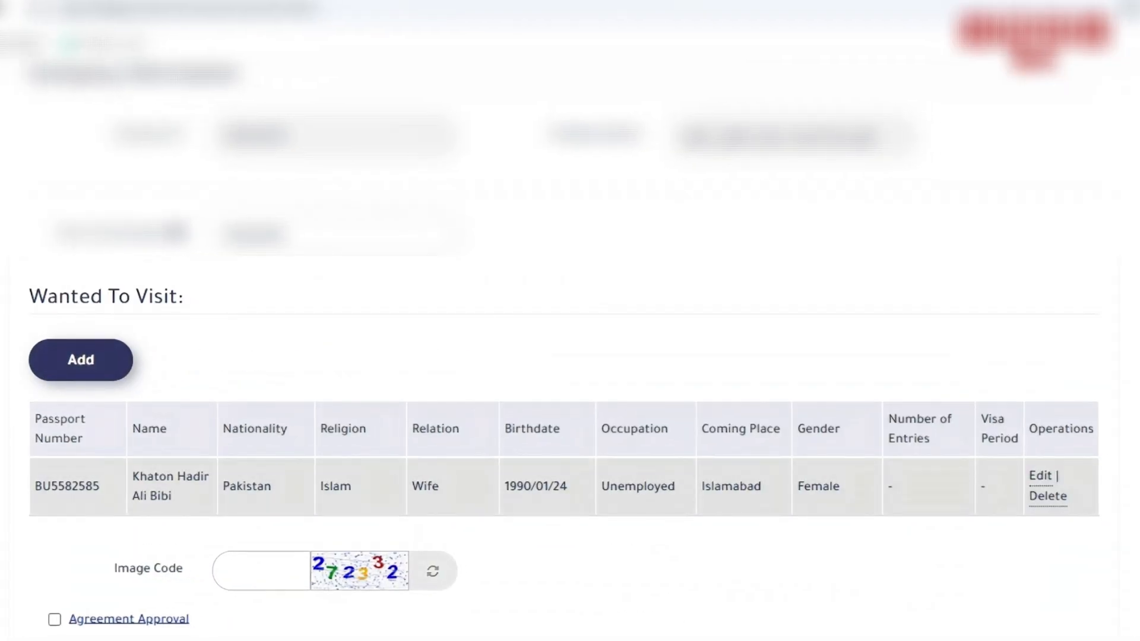
drag(34, 486, 100, 486)
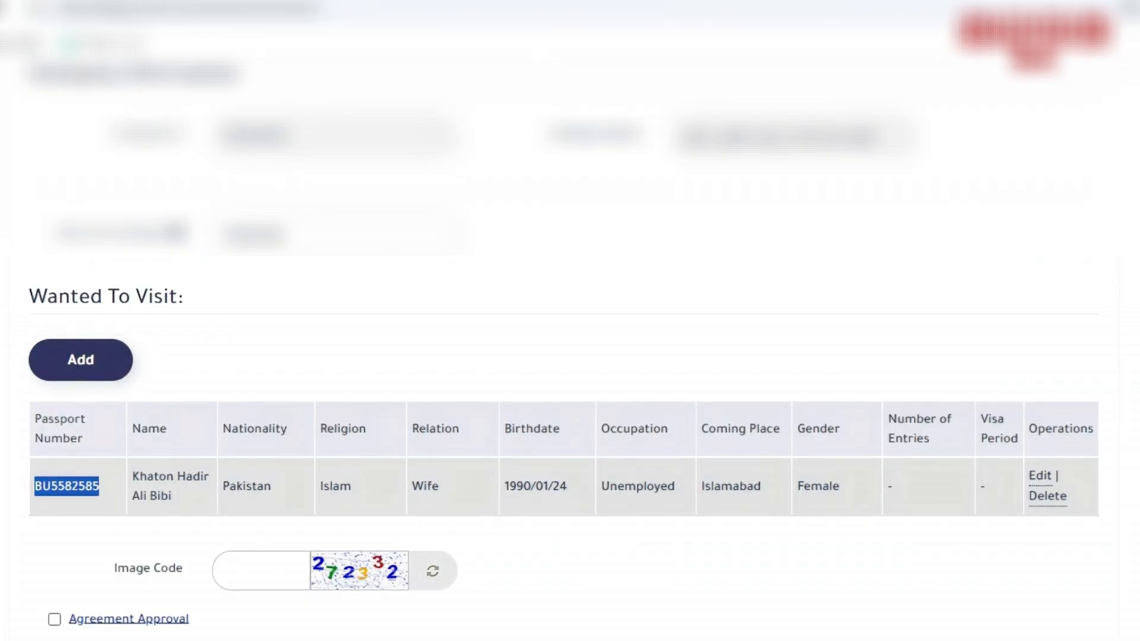
click(107, 488)
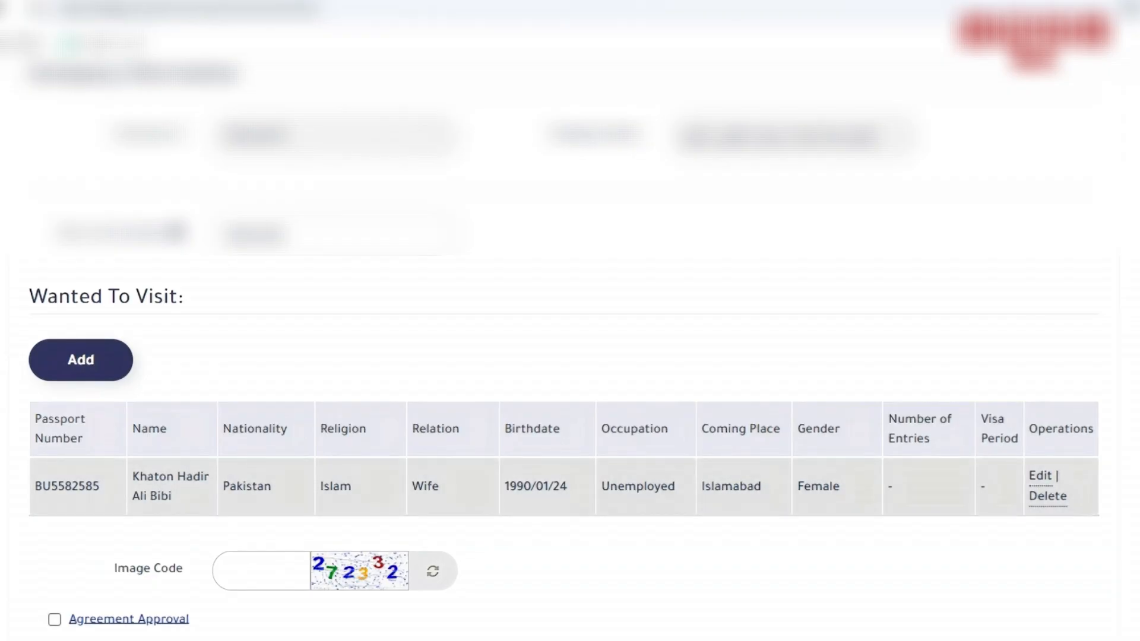
- Enter the image verification code and accept both the Agreement Approval and the Privacy Policy
scroll(564, 487, down, 3)
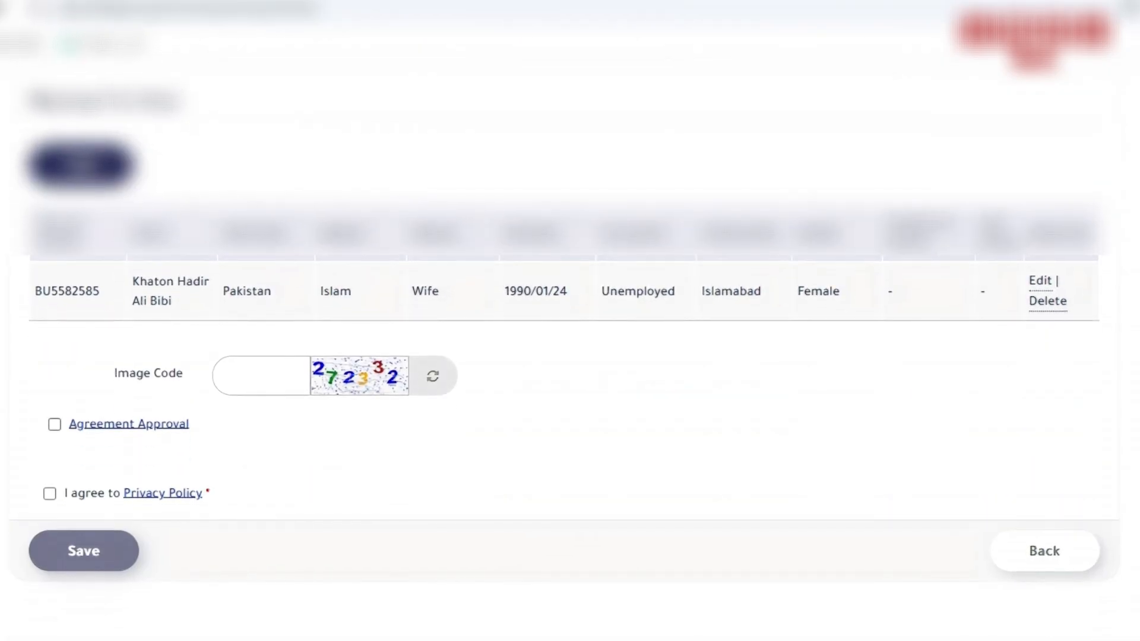
click(261, 376)
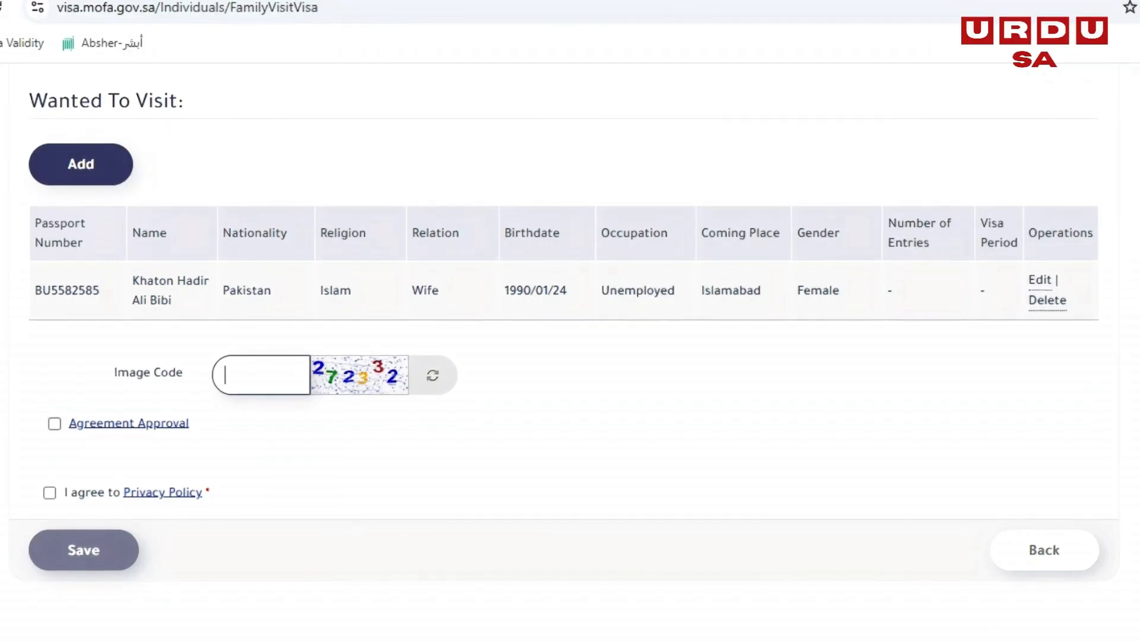
text(27)
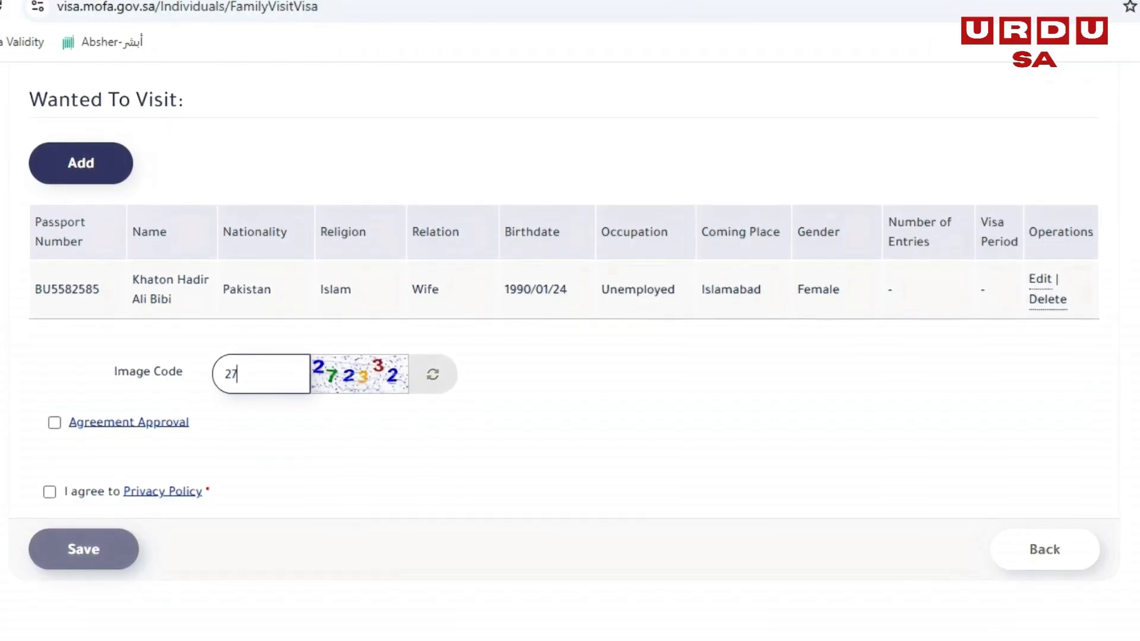
text(2332)
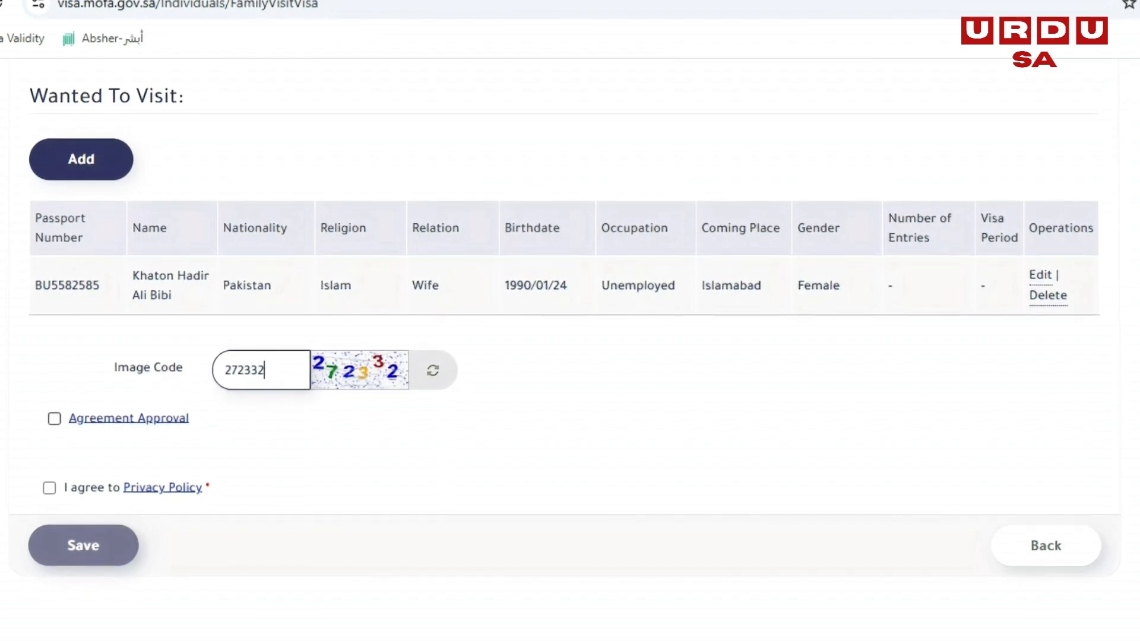
click(54, 419)
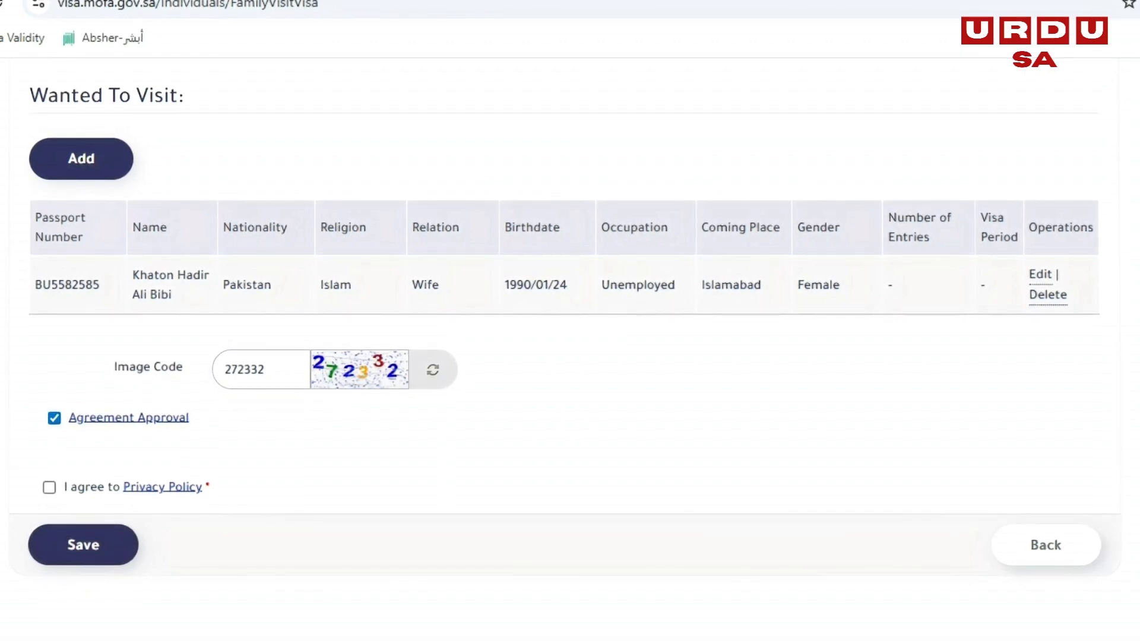
click(49, 487)
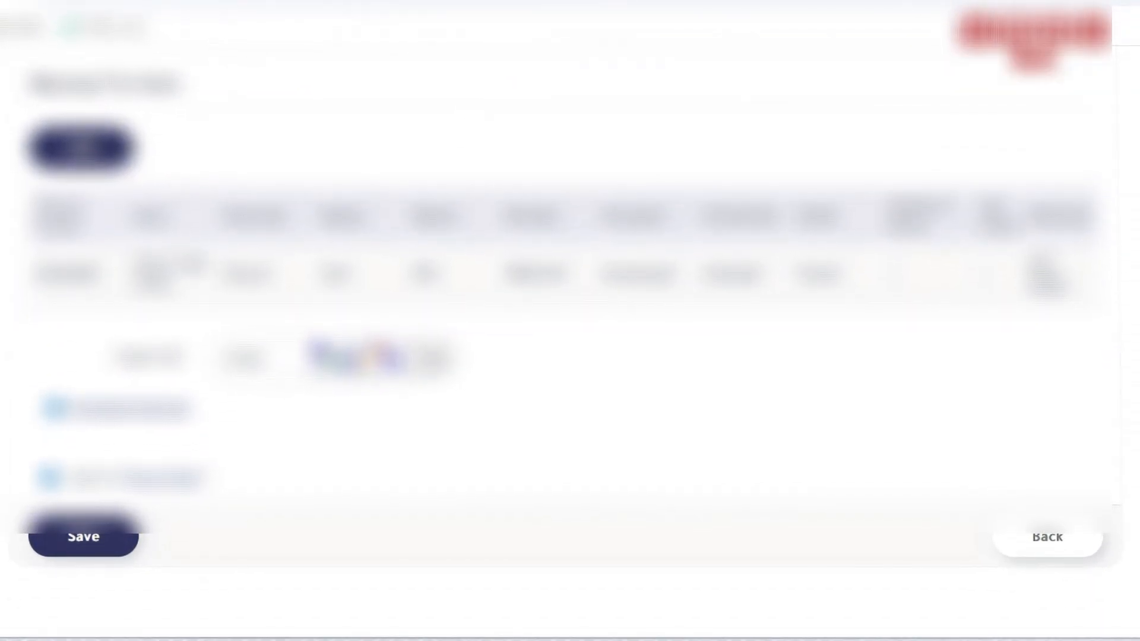
scroll(570, 321, up, 10)
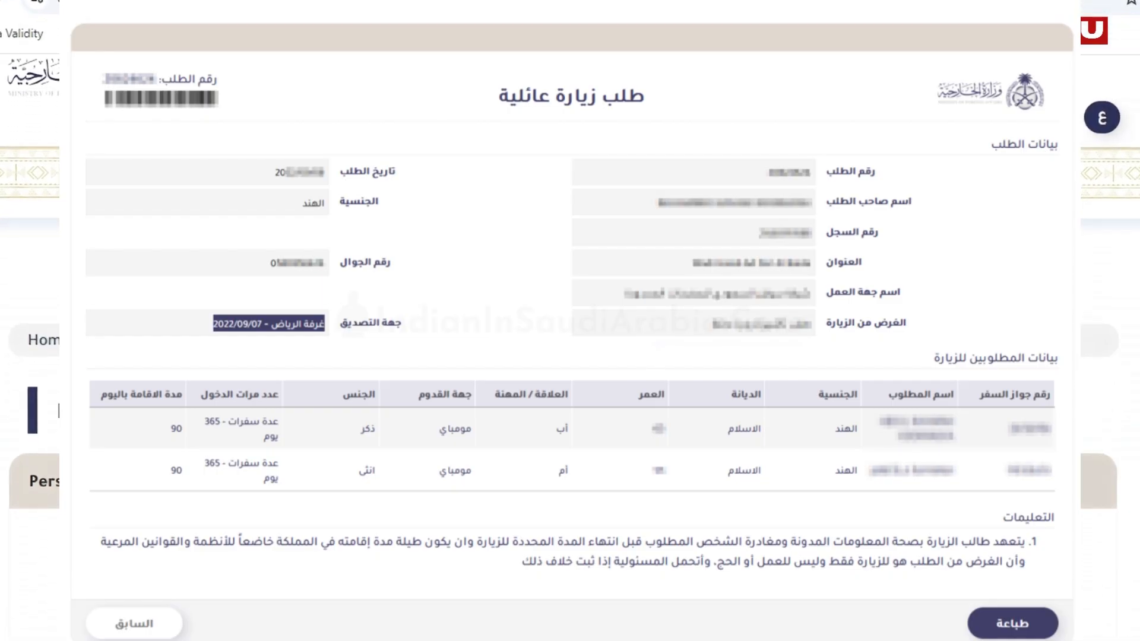
scroll(570, 356, down, 3)
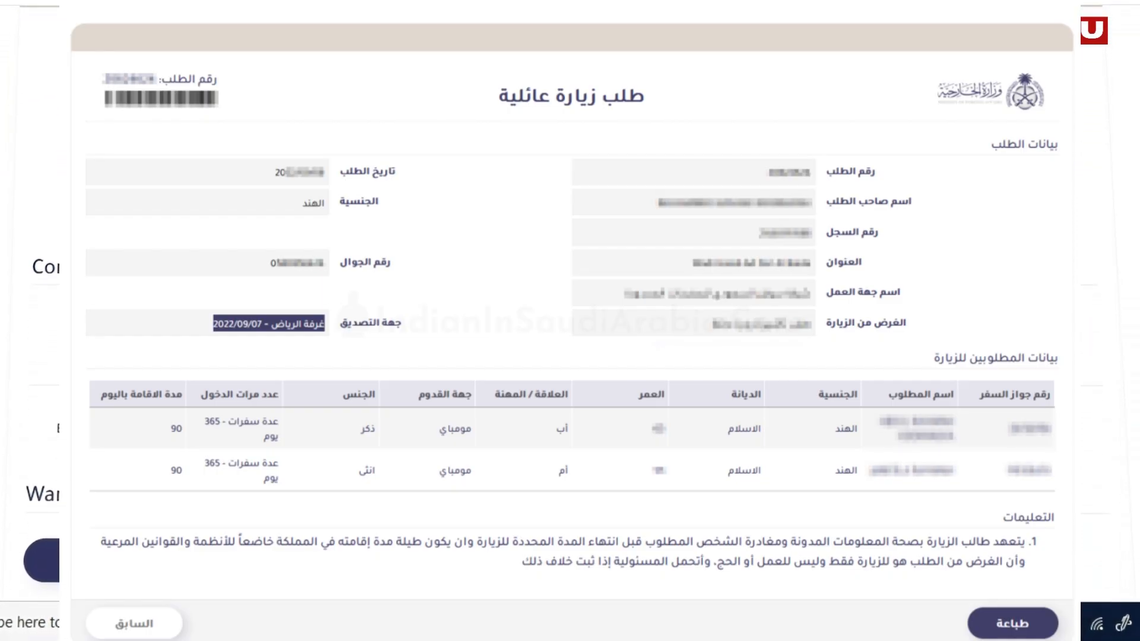
scroll(570, 356, up, 3)
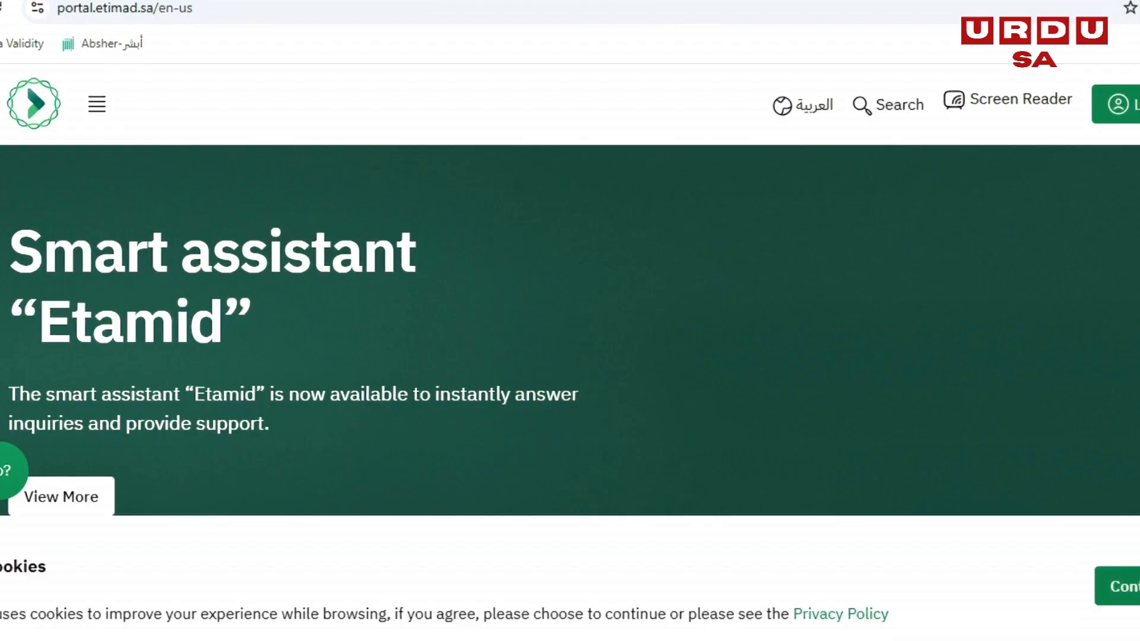
- Examine the Etimad portal's home page, including its platform statistics, available services, latest news and support links
scroll(570, 327, down, 6)
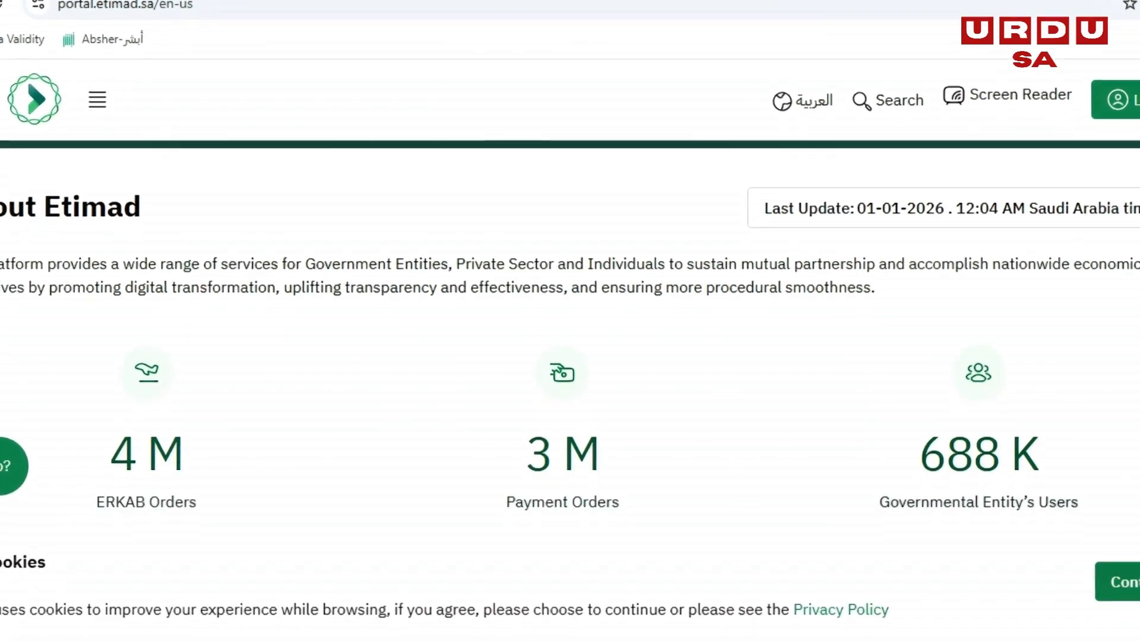
scroll(570, 326, down, 2)
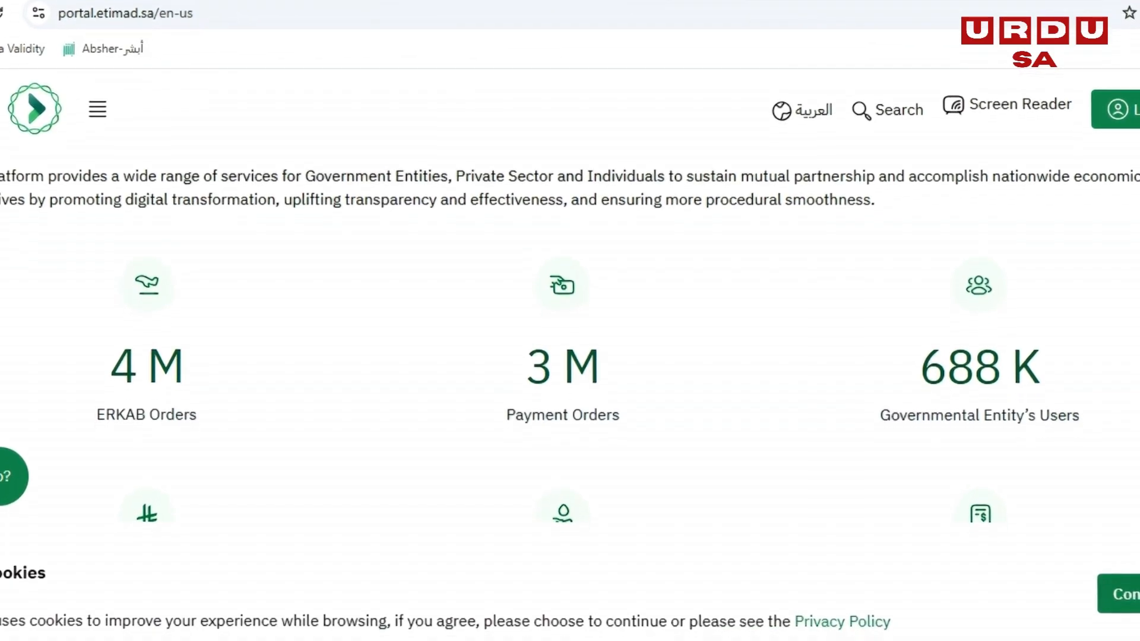
scroll(570, 327, down, 5)
scroll(47, 512, down, 7)
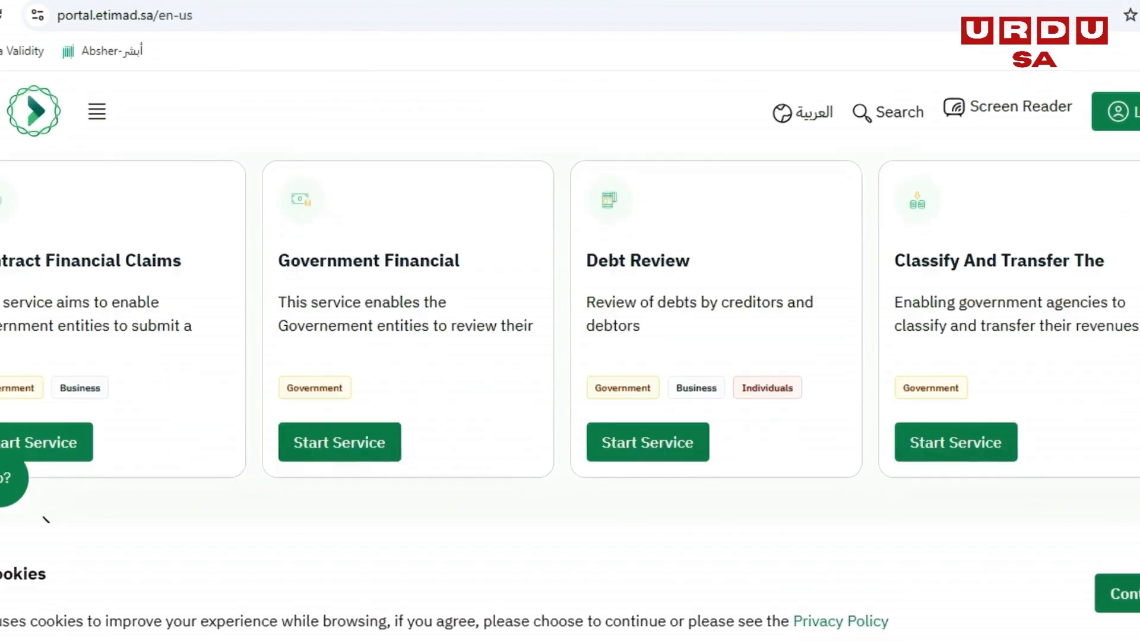
scroll(570, 327, down, 12)
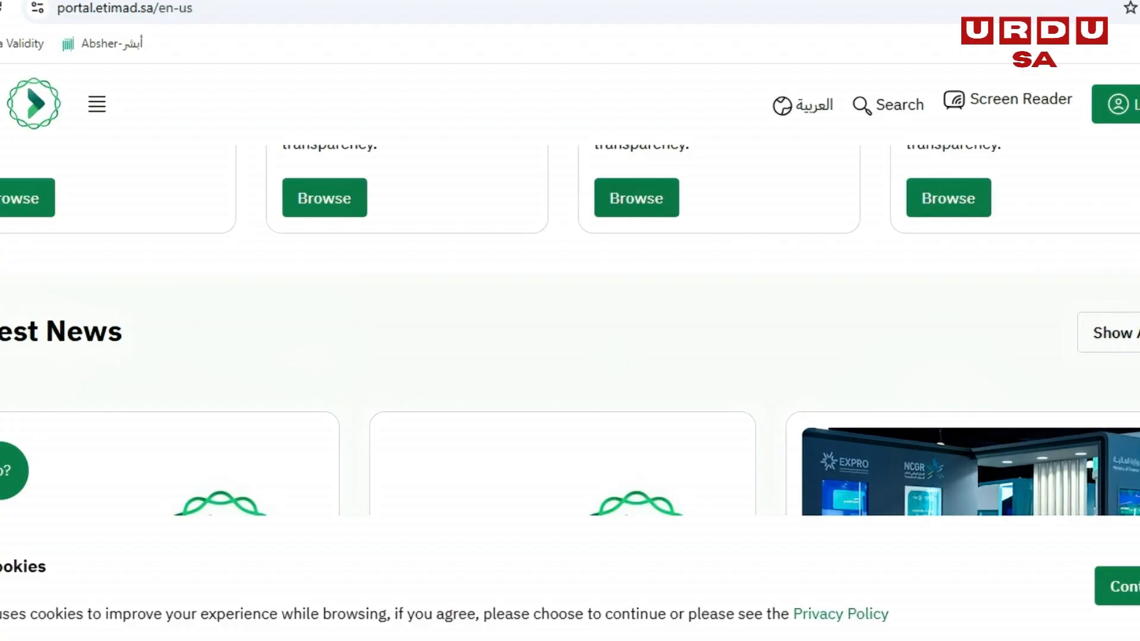
scroll(570, 327, down, 3)
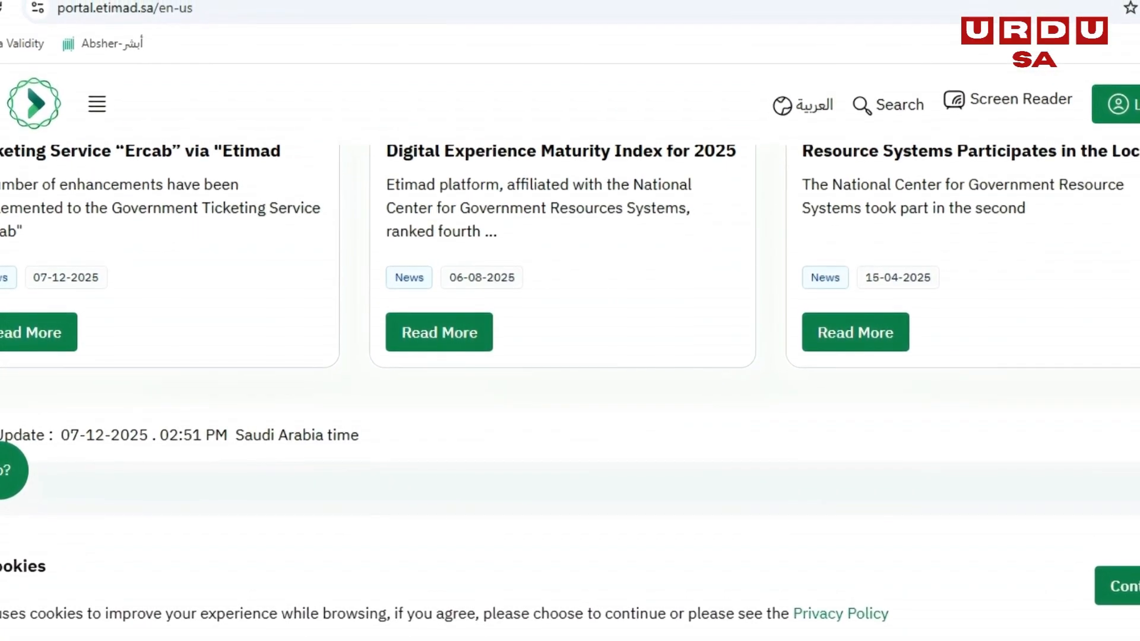
scroll(570, 327, down, 2)
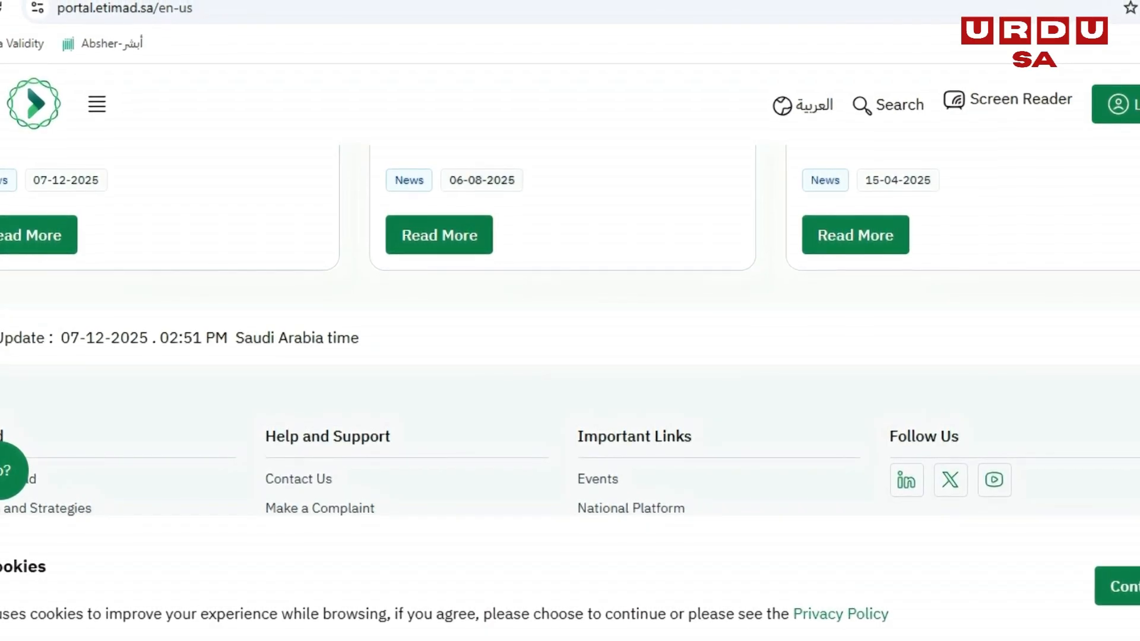
scroll(570, 327, up, 20)
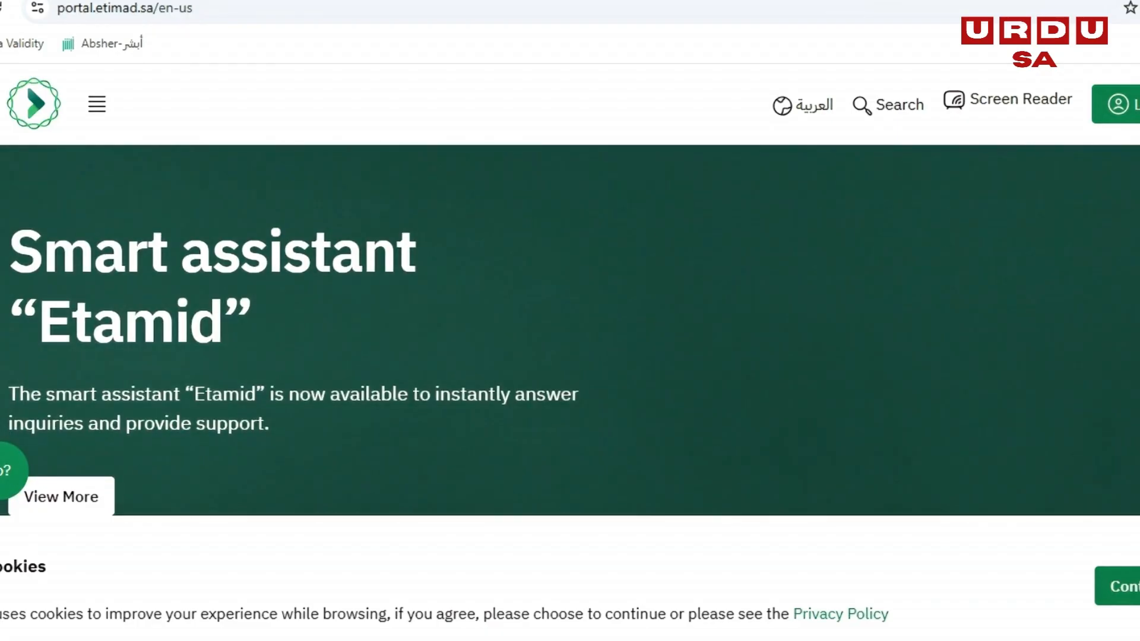